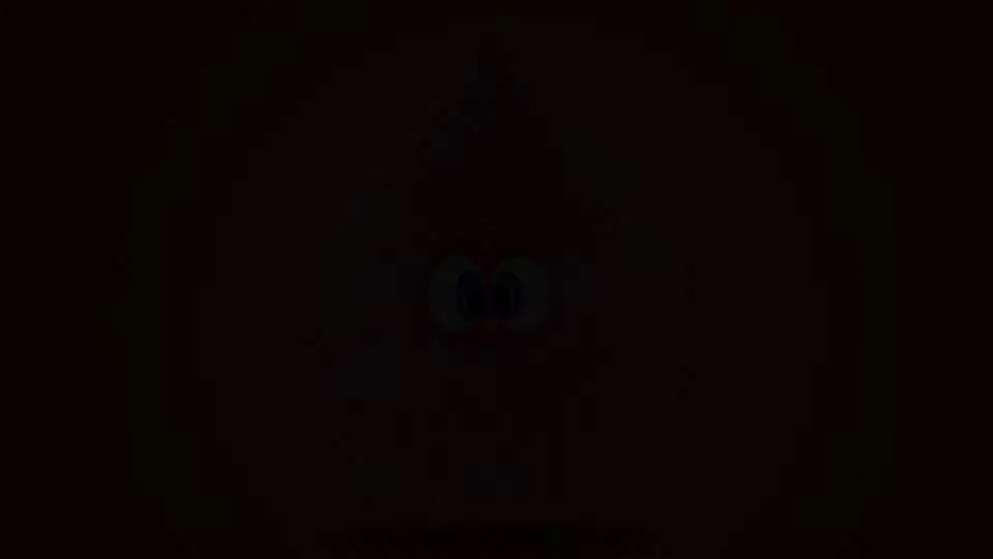
# Create a black star with 32 points on the canvas
pyautogui.moveTo(15, 149); pyautogui.dragTo(64, 219)
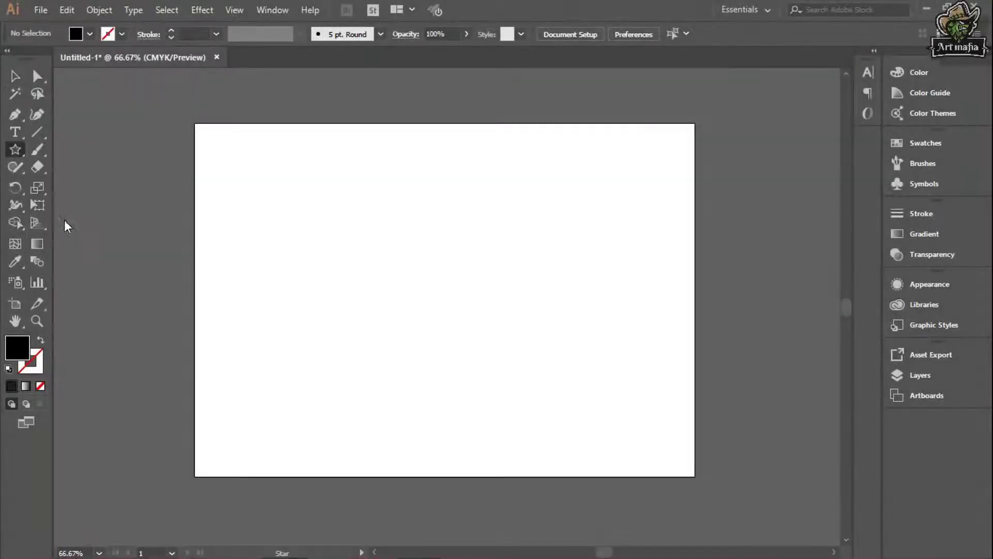
pyautogui.click(456, 240)
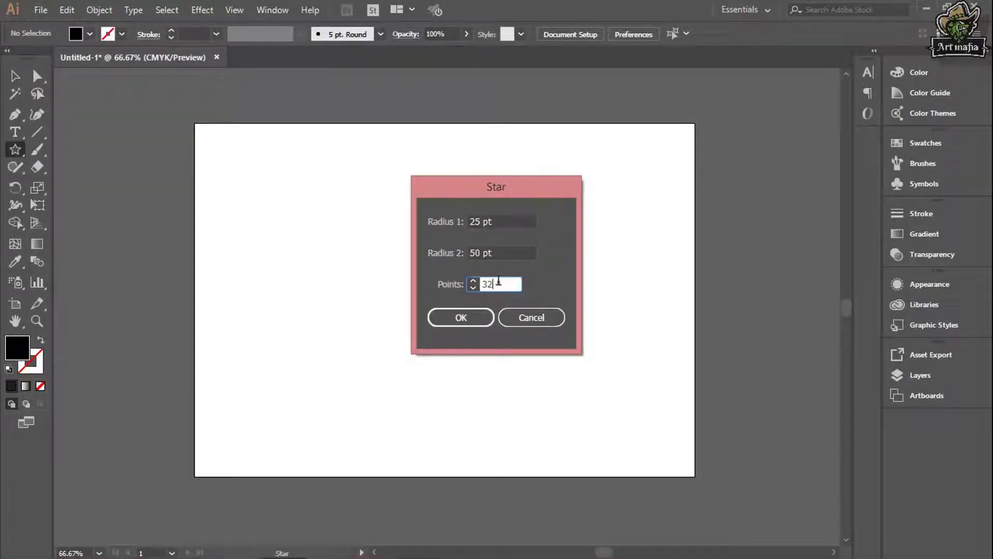
pyautogui.click(459, 317)
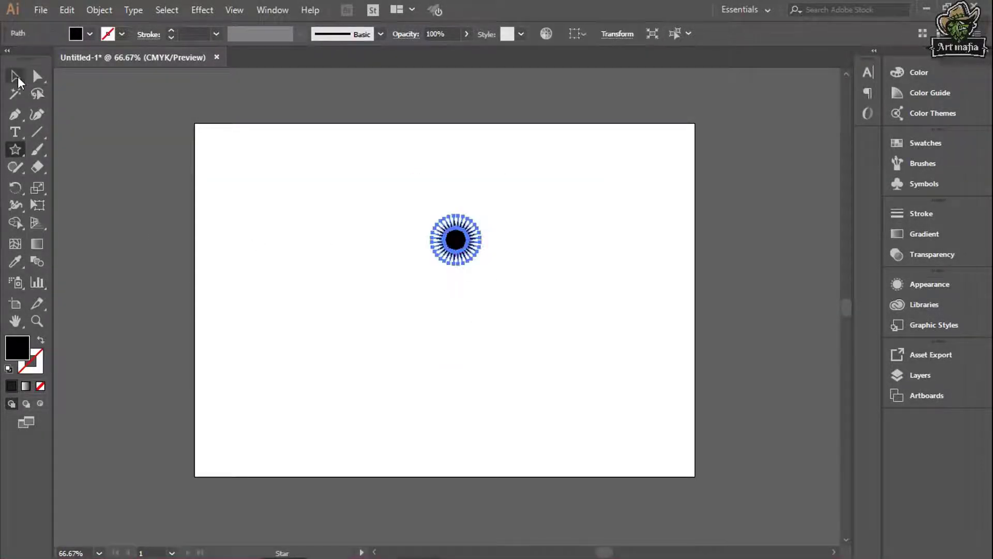
# Enlarge the star, move it down-right of centre, and draw a circle near the top-left corner
pyautogui.click(15, 76)
pyautogui.moveTo(479, 265); pyautogui.dragTo(554, 338)
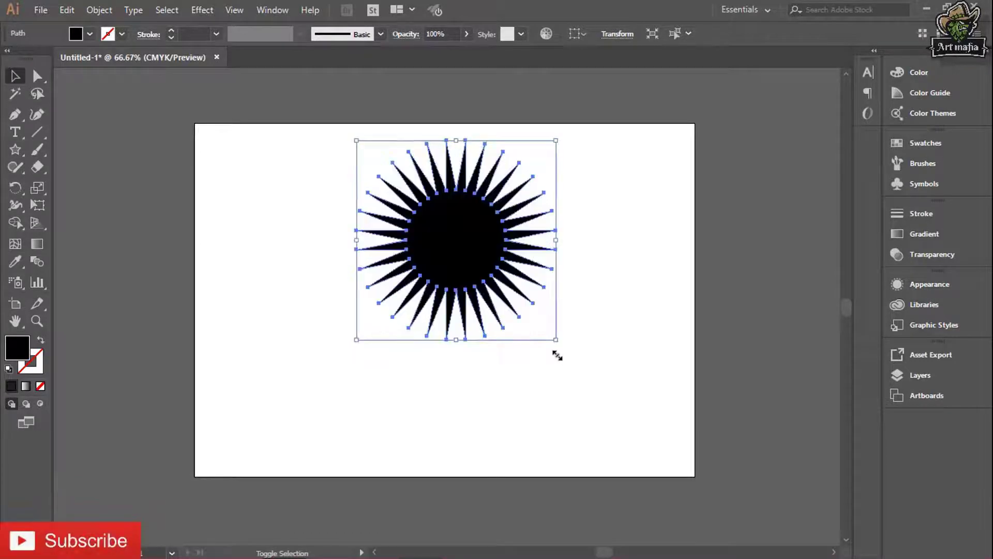
pyautogui.moveTo(505, 287); pyautogui.dragTo(554, 366)
pyautogui.press('l')
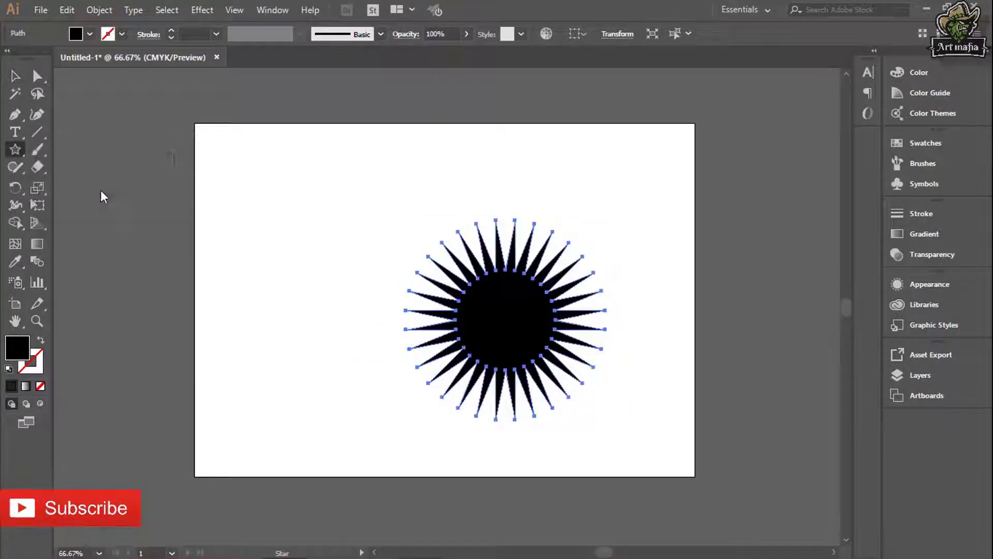
pyautogui.moveTo(211, 159); pyautogui.dragTo(288, 224)
# Give the circle a reversed radial gradient with a crimson pink stop and an extra stop at 76%
pyautogui.press('v')
pyautogui.click(925, 234)
pyautogui.click(716, 233)
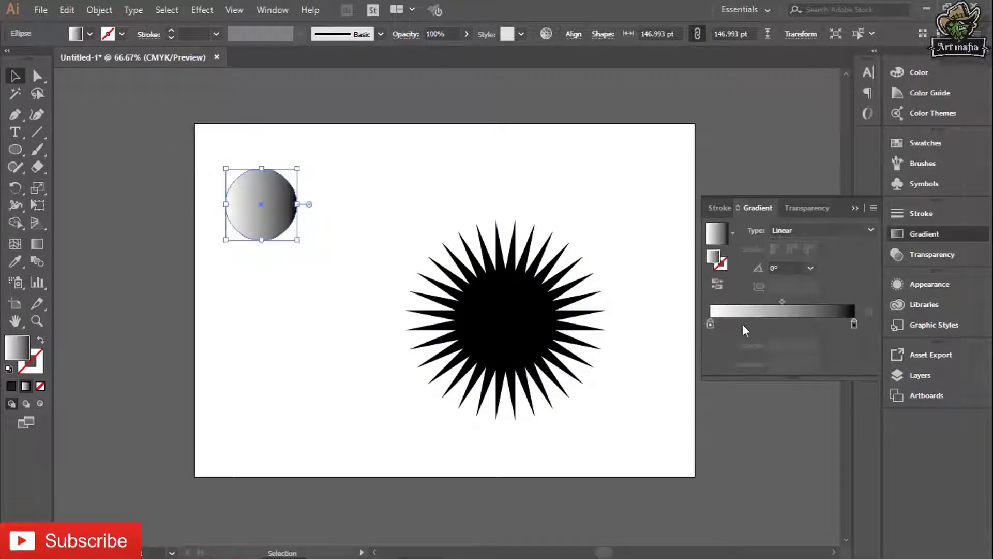
pyautogui.click(816, 261)
pyautogui.click(717, 284)
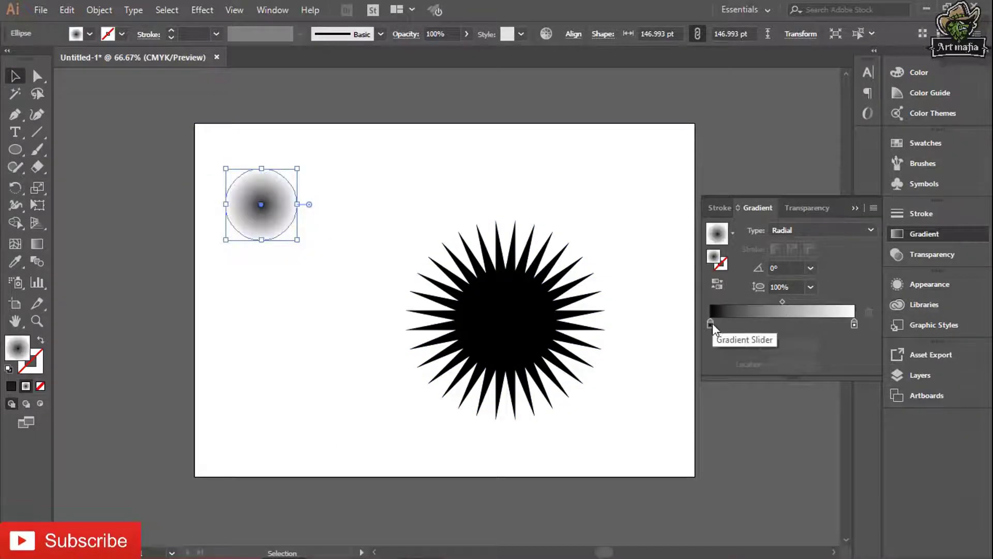
pyautogui.click(710, 324)
pyautogui.doubleClick(710, 323)
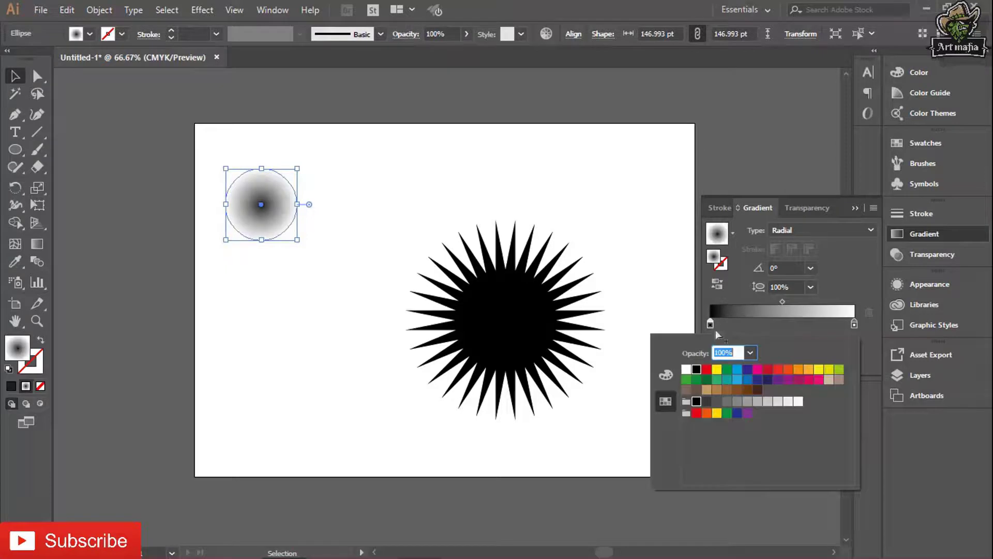
pyautogui.click(768, 371)
pyautogui.click(802, 378)
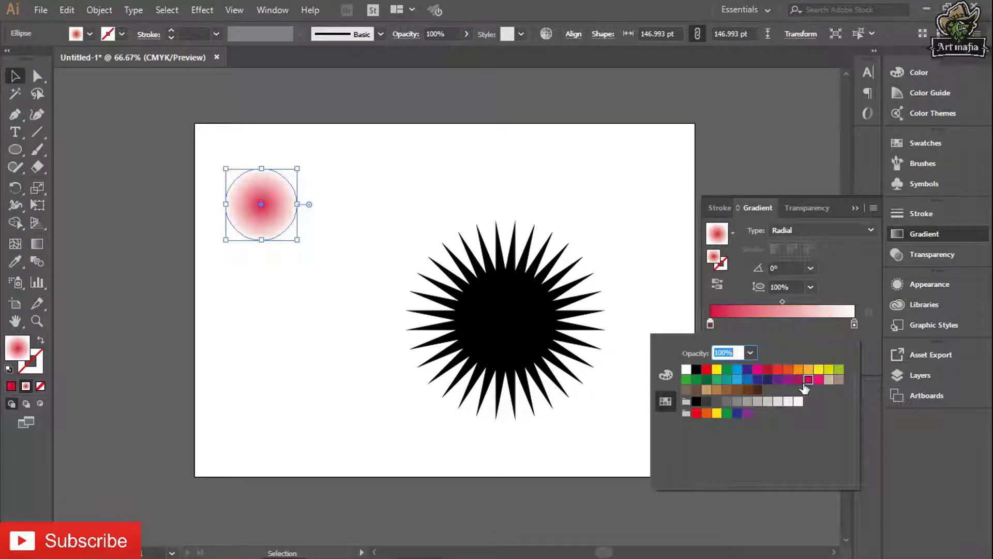
pyautogui.moveTo(758, 321); pyautogui.dragTo(820, 325)
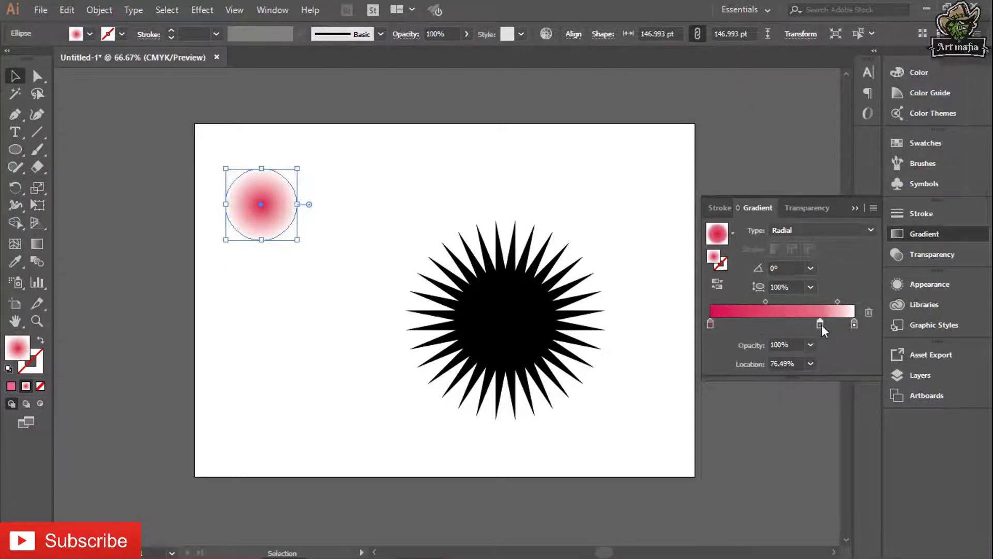
# Move the circle off the artboard's left and eyedropper its gradient onto the starburst
pyautogui.moveTo(256, 215); pyautogui.dragTo(103, 303)
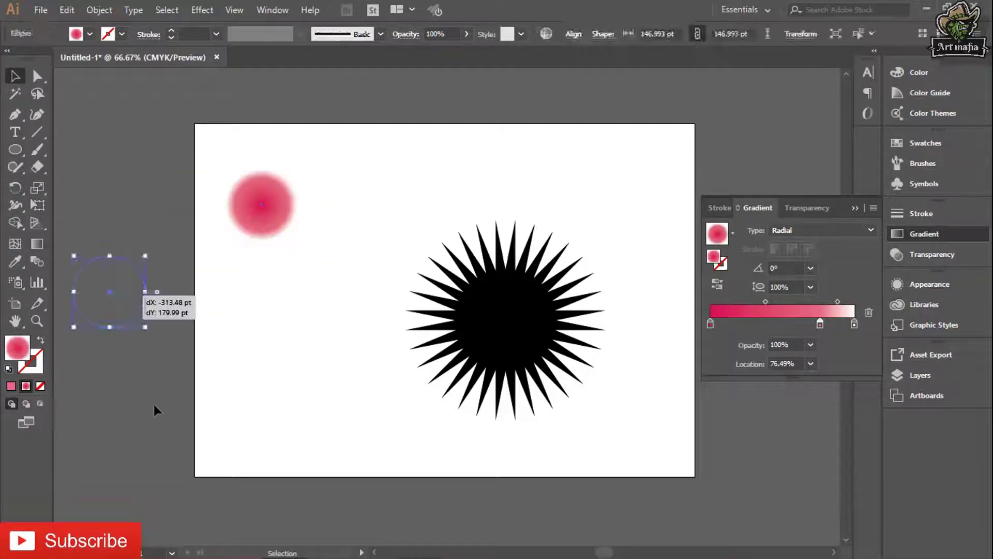
pyautogui.click(533, 305)
pyautogui.click(12, 262)
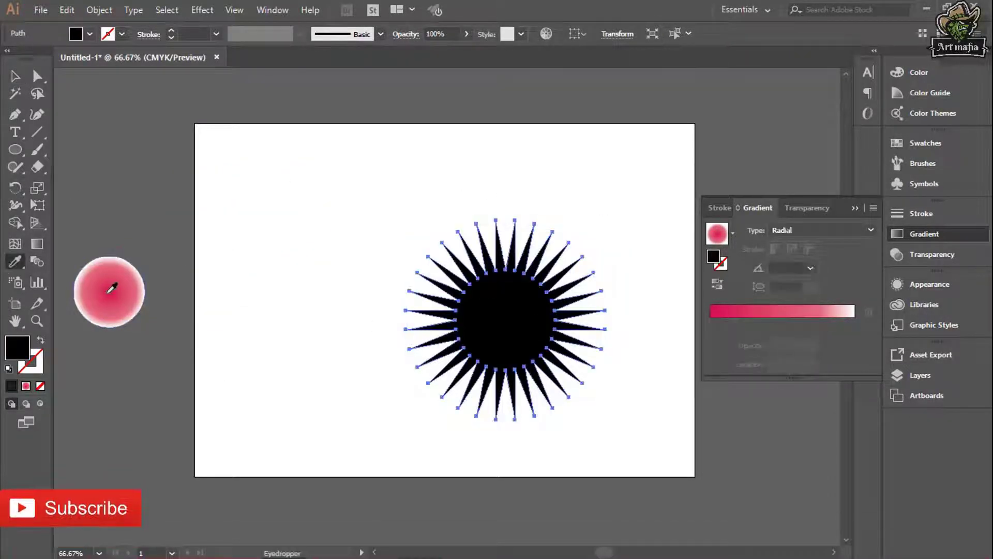
pyautogui.click(106, 284)
# Round the starburst's spike tips by dragging a corner widget
pyautogui.press('v')
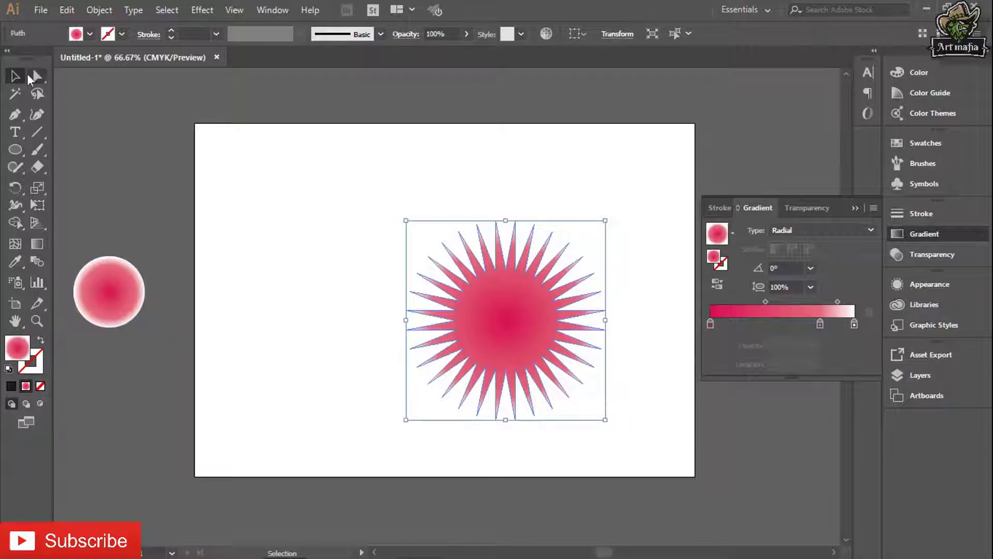
pyautogui.click(34, 77)
pyautogui.moveTo(498, 223); pyautogui.dragTo(501, 245)
# Copy the starburst, Paste in Front, and shrink the copy to a tiny centre shape
pyautogui.click(282, 343)
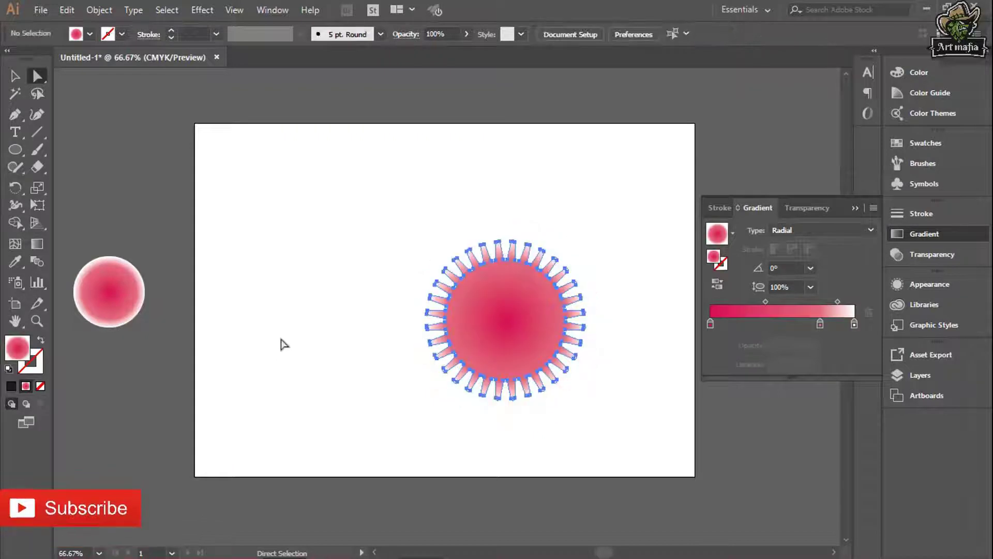
pyautogui.click(14, 76)
pyautogui.click(66, 10)
pyautogui.click(428, 200)
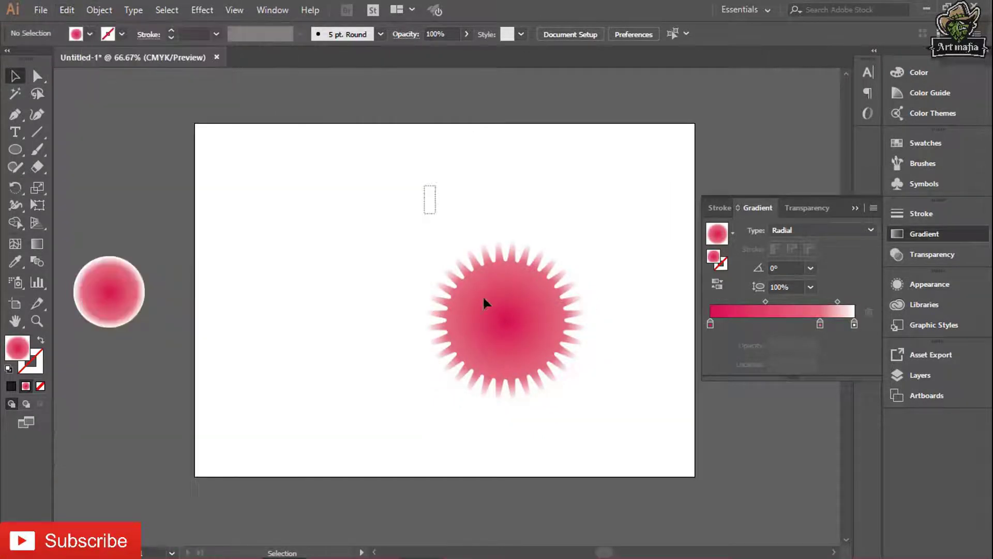
pyautogui.click(497, 290)
pyautogui.click(66, 10)
pyautogui.click(87, 79)
pyautogui.click(66, 10)
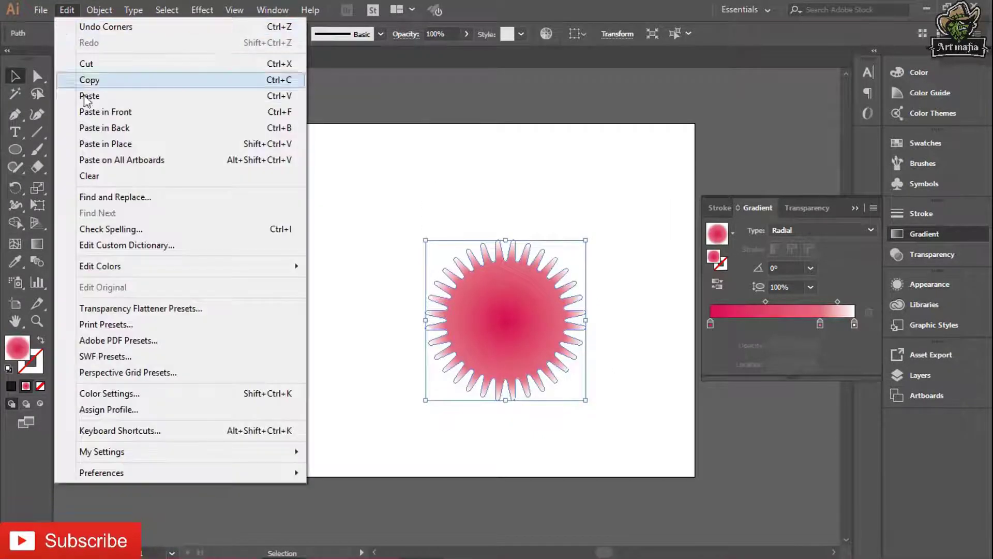
pyautogui.click(88, 108)
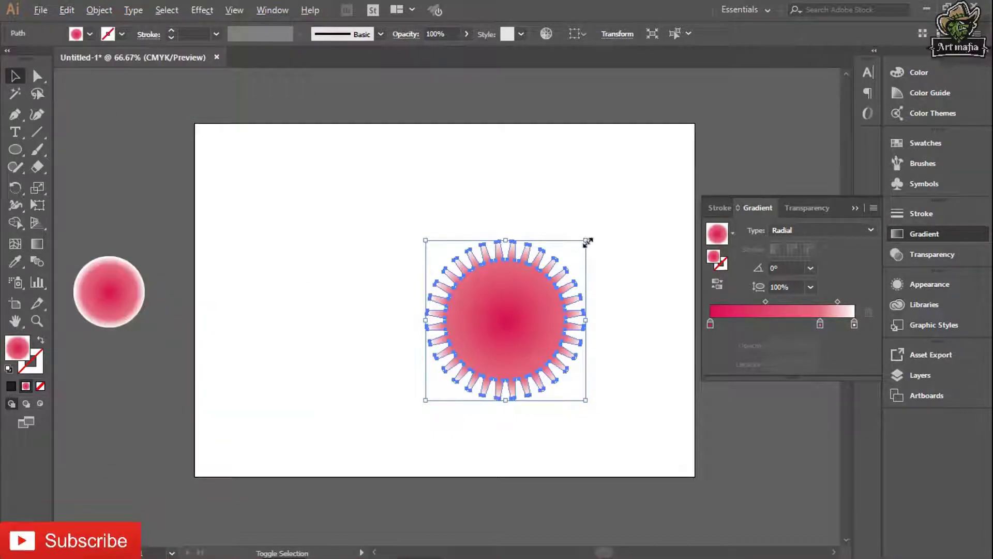
pyautogui.moveTo(585, 240); pyautogui.dragTo(528, 315)
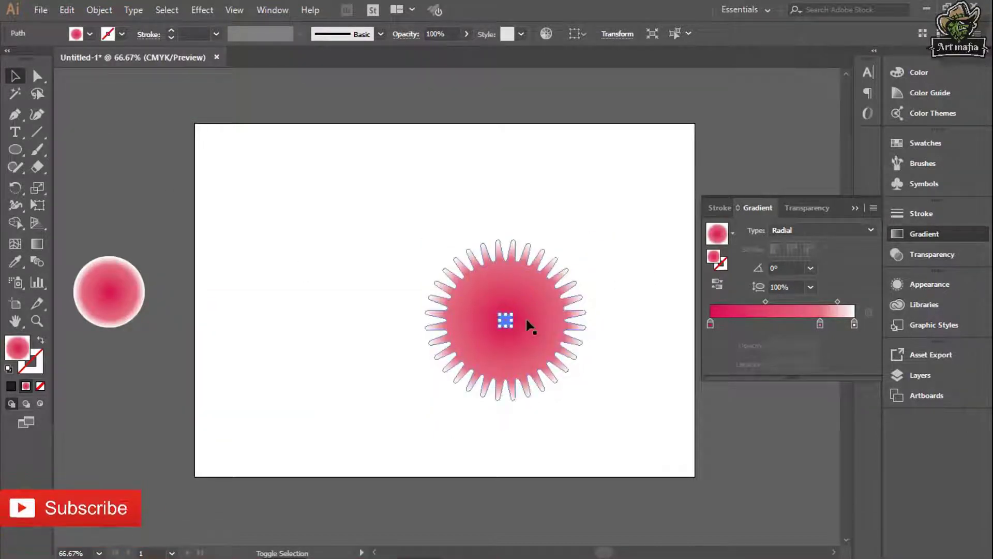
# Select both starbursts, set Blend Options to Specified Steps 100, and make the blend
pyautogui.hotkey('ctrl', '+')
pyautogui.hotkey('ctrl', '+')
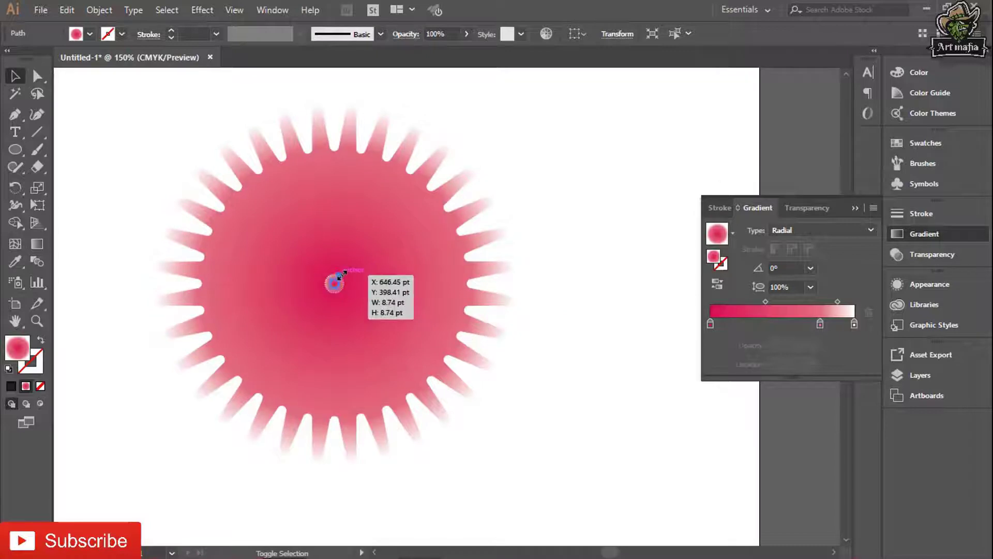
pyautogui.moveTo(345, 273); pyautogui.dragTo(338, 280)
pyautogui.moveTo(147, 151); pyautogui.dragTo(398, 389)
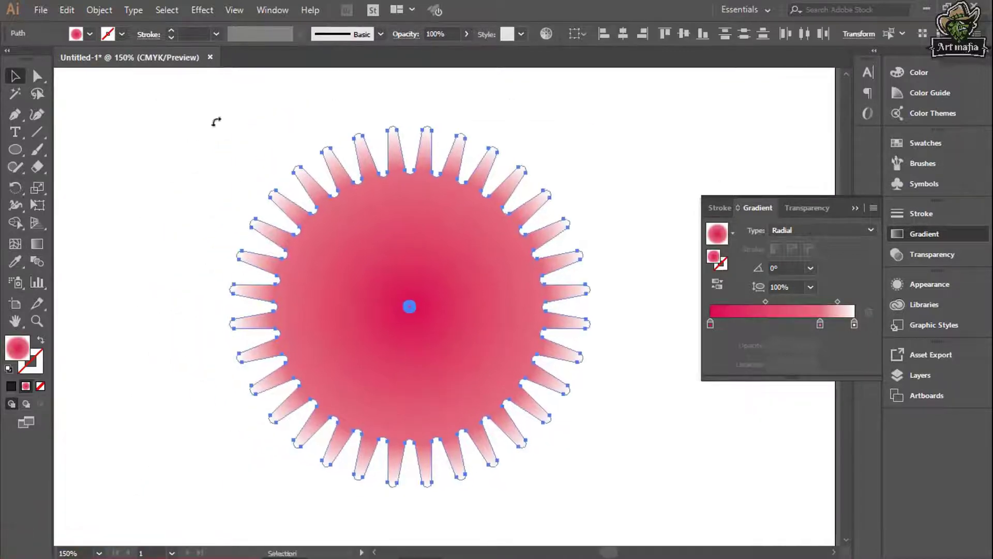
pyautogui.click(99, 10)
pyautogui.moveTo(117, 373)
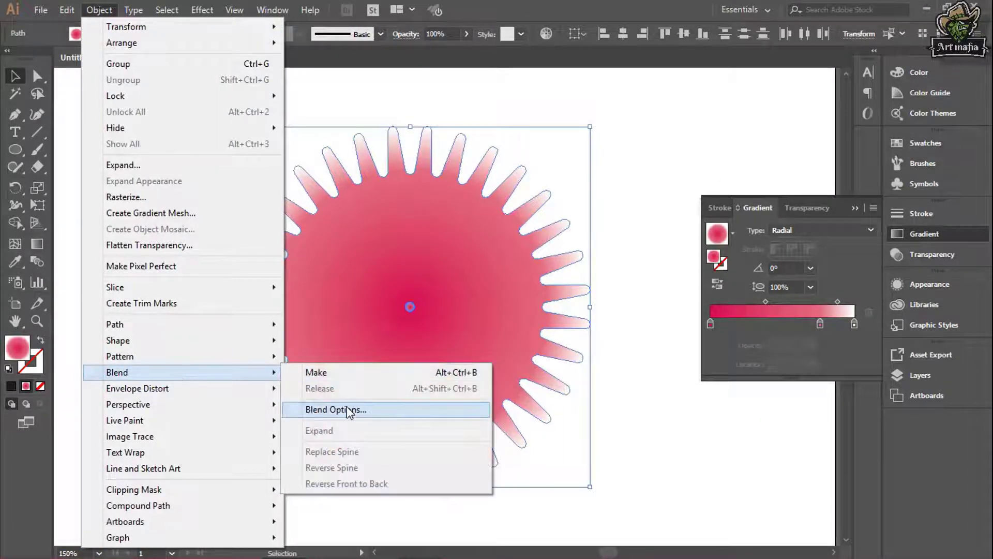
pyautogui.click(333, 409)
pyautogui.click(489, 235)
pyautogui.click(488, 267)
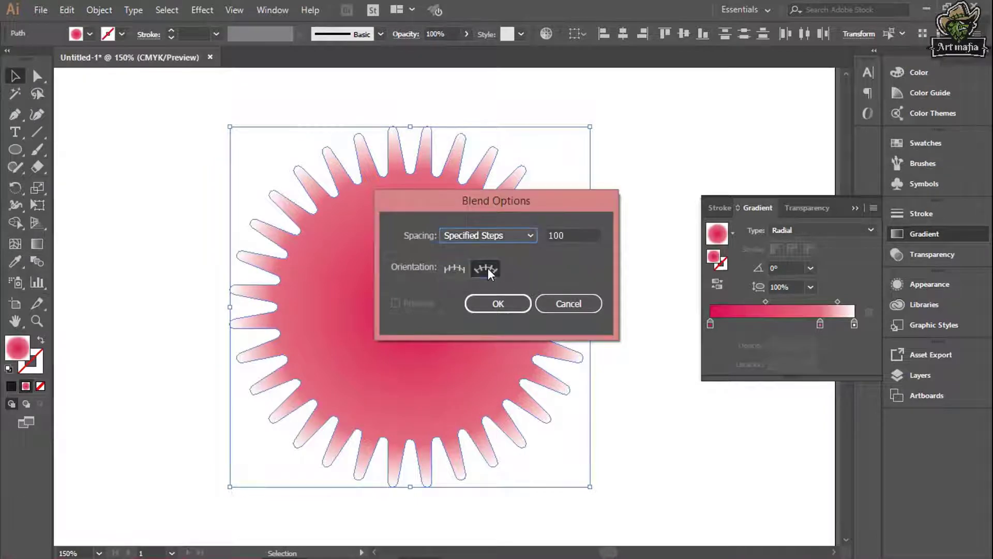
pyautogui.click(494, 303)
pyautogui.click(98, 10)
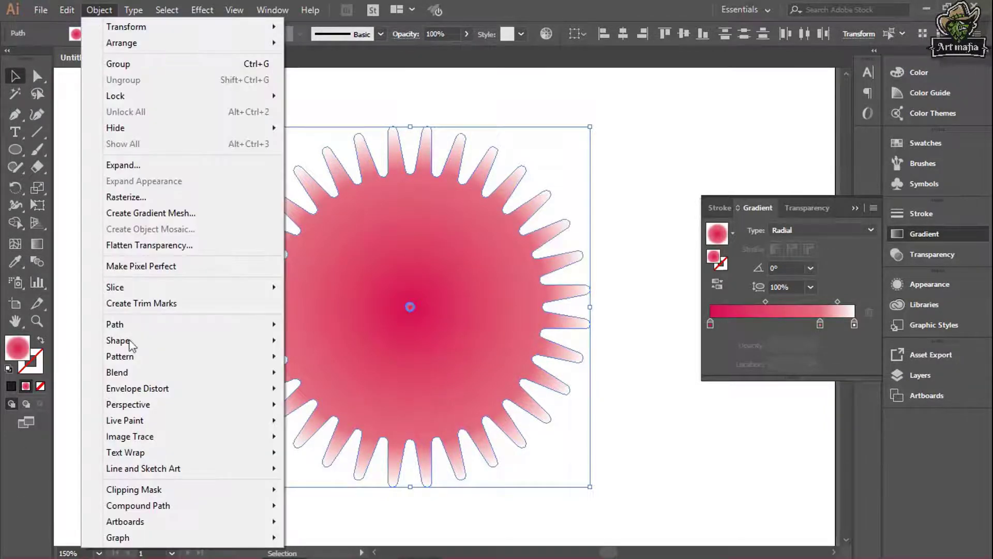
pyautogui.click(387, 369)
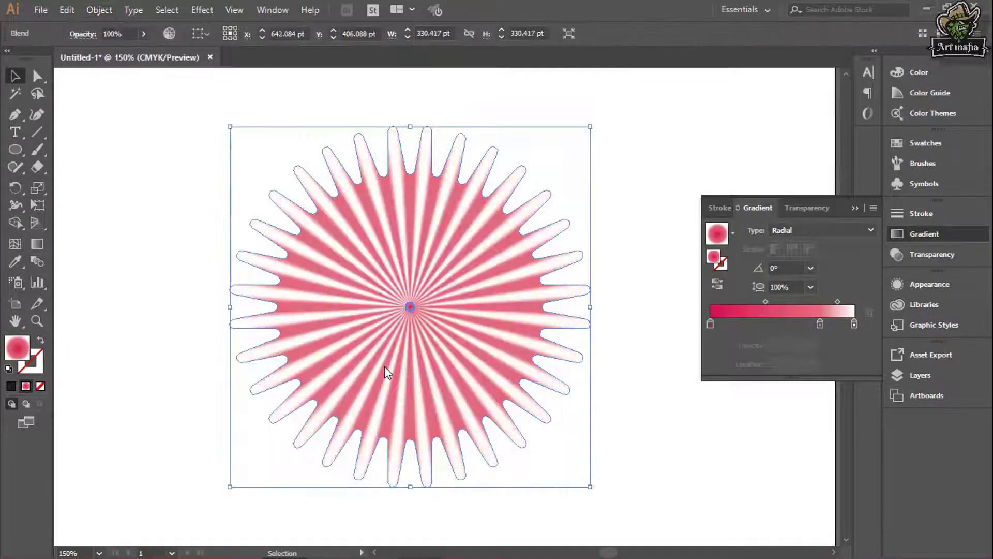
# Apply a Pucker & Bloat effect of -18% to the blend
pyautogui.click(201, 10)
pyautogui.moveTo(247, 128)
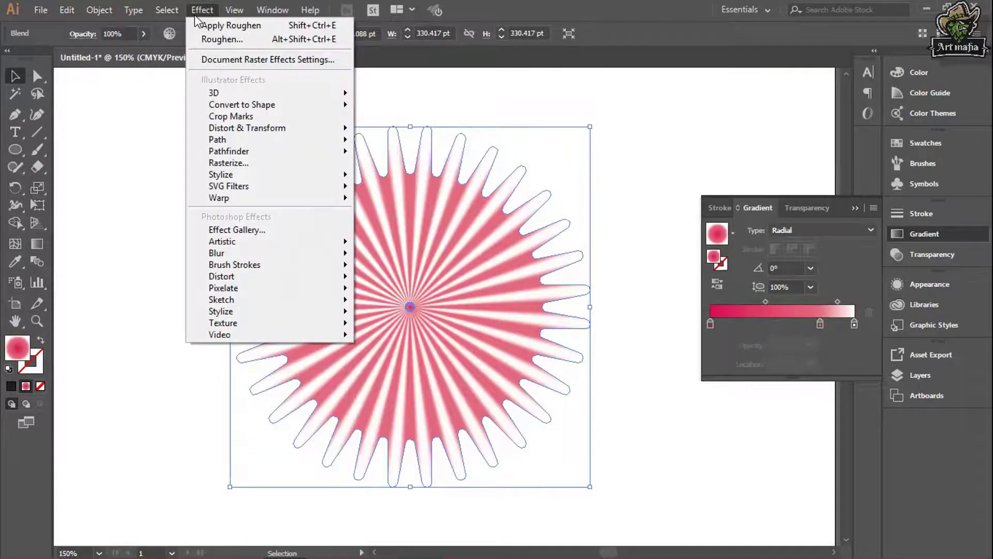
pyautogui.click(407, 146)
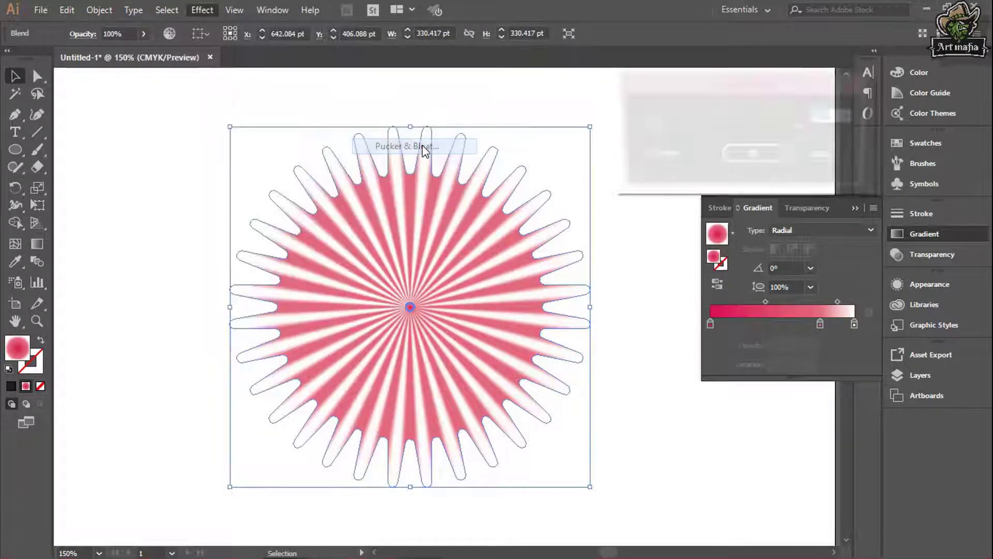
pyautogui.click(635, 156)
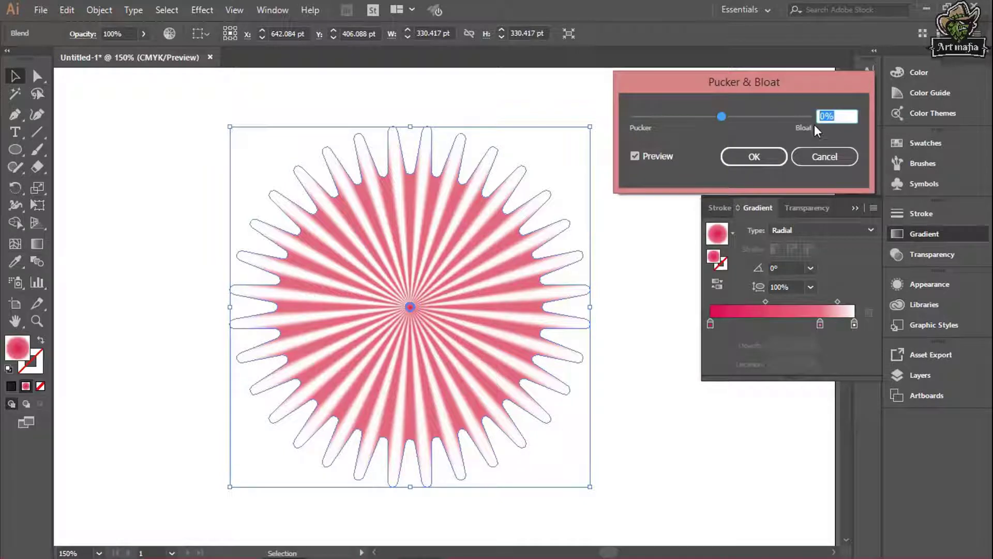
pyautogui.moveTo(721, 117); pyautogui.dragTo(713, 119)
pyautogui.click(755, 159)
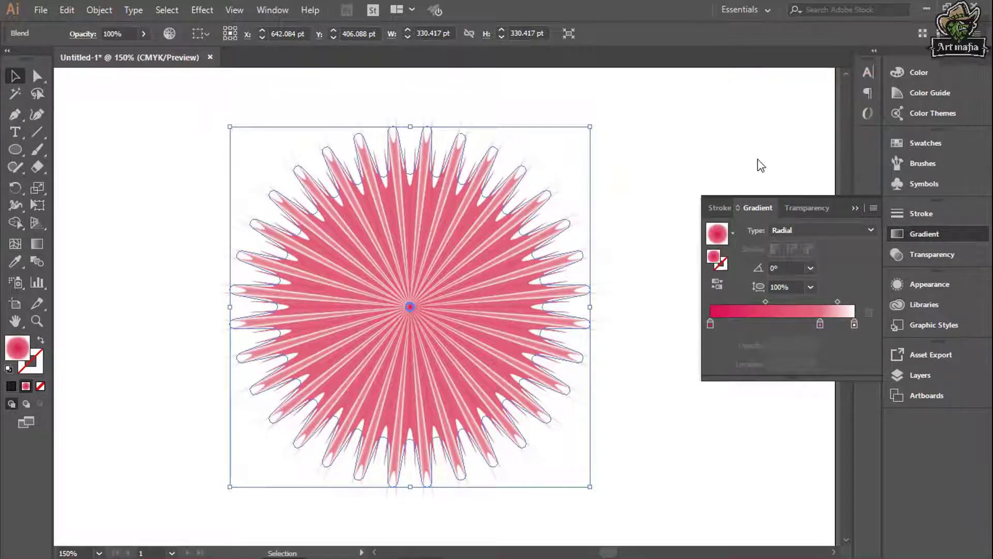
# Apply a Roughen effect with size about 13% to fray the blend into fur
pyautogui.click(195, 10)
pyautogui.click(398, 161)
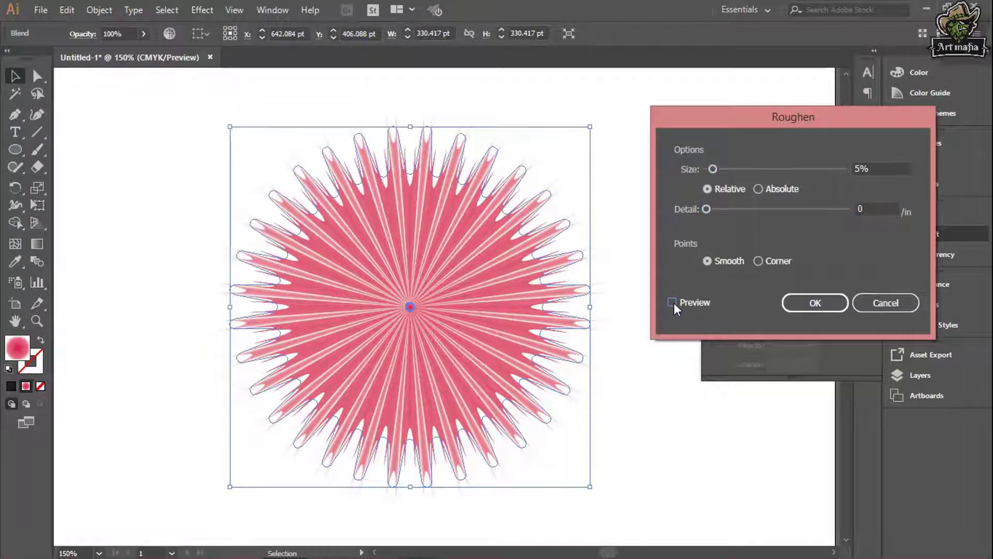
pyautogui.click(672, 302)
pyautogui.write('12')
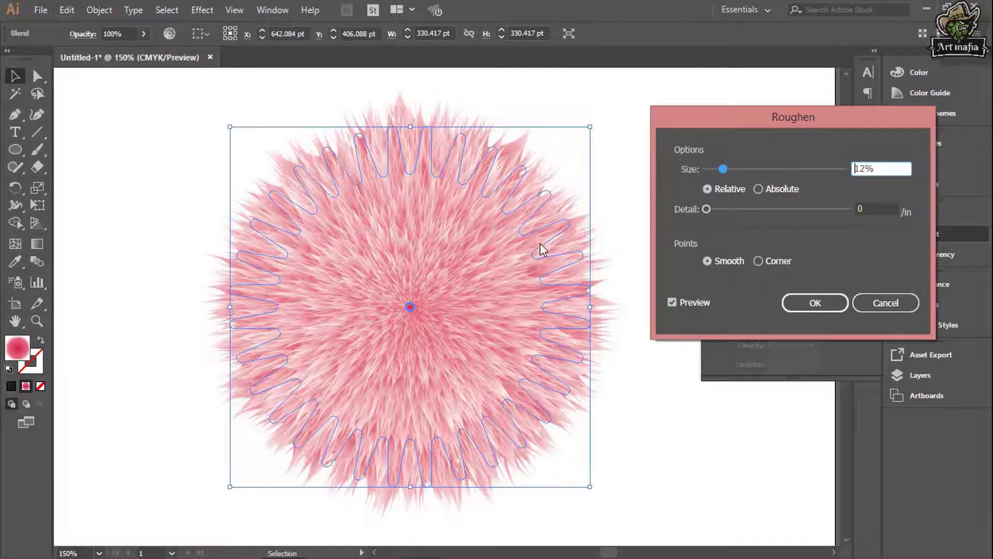
pyautogui.moveTo(726, 169); pyautogui.dragTo(727, 169)
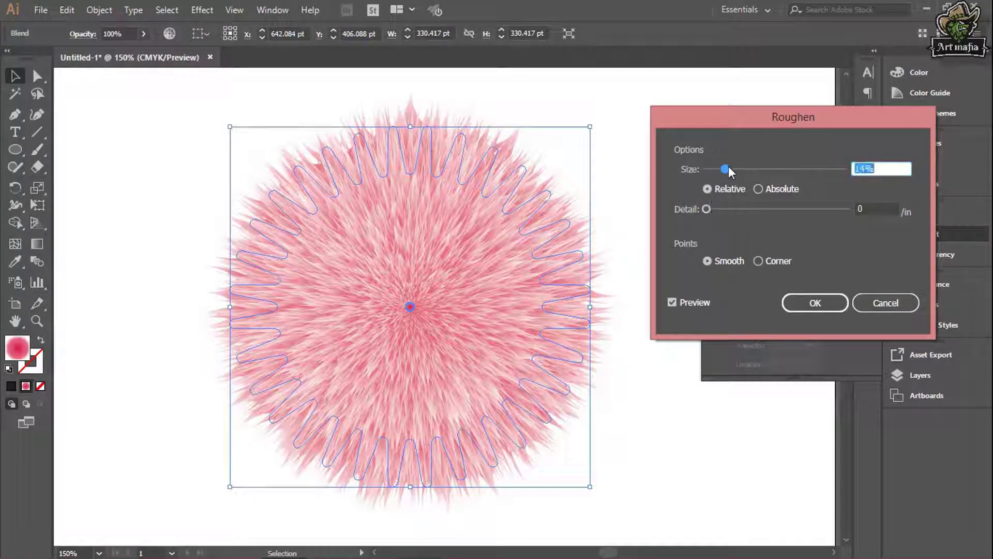
pyautogui.moveTo(728, 167); pyautogui.dragTo(725, 172)
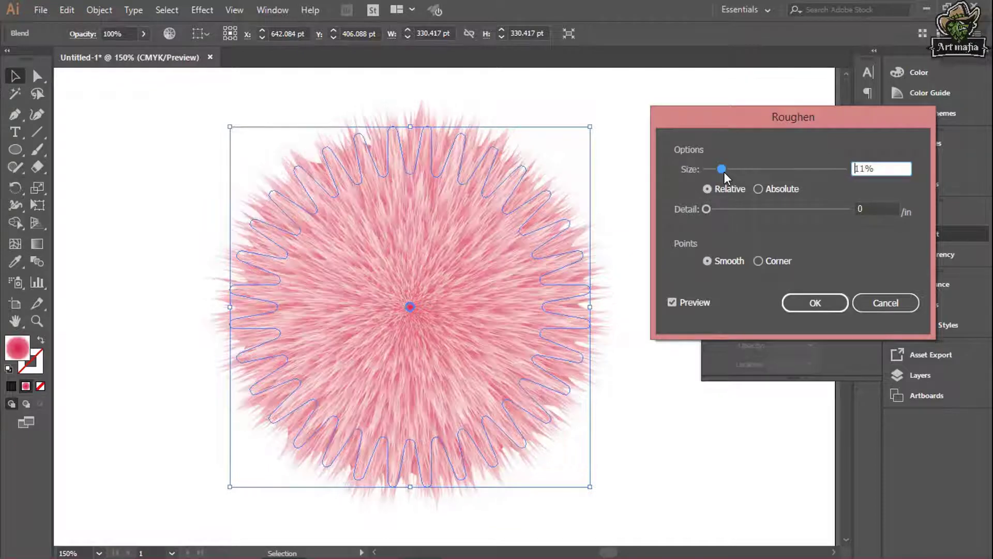
pyautogui.click(799, 304)
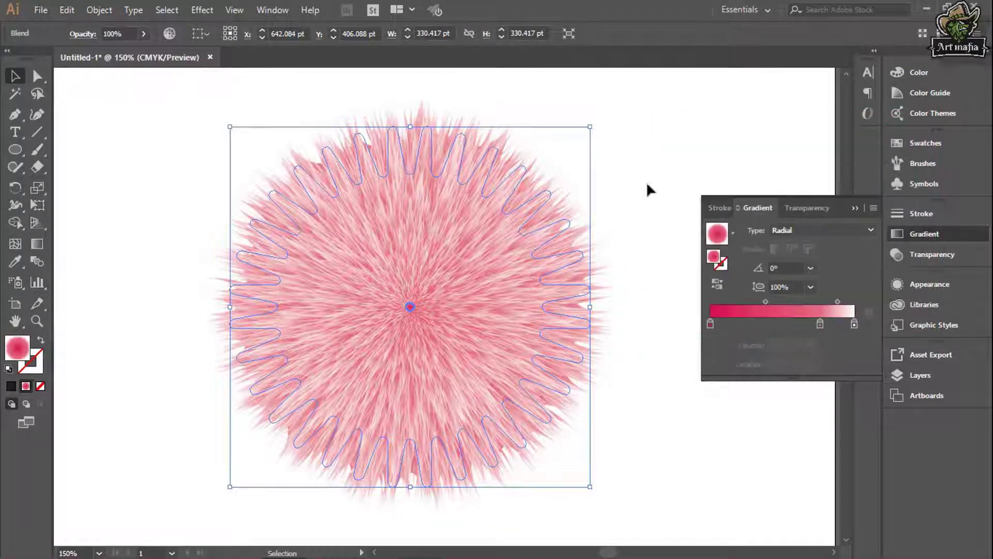
pyautogui.click(854, 207)
pyautogui.click(712, 204)
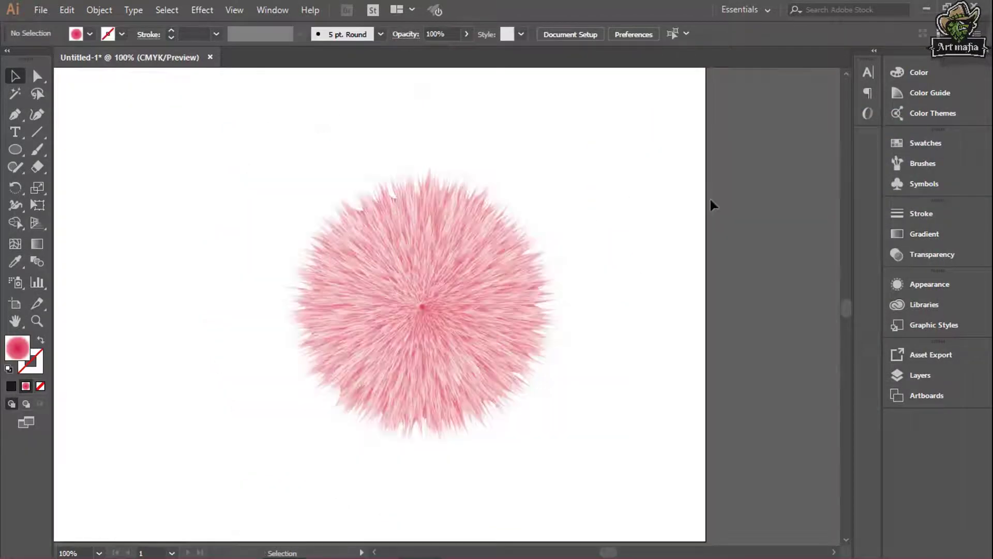
# In isolation mode, drag the blend's tiny centre star straight up into a pointed tuft
pyautogui.rightClick(443, 296)
pyautogui.click(440, 330)
pyautogui.doubleClick(440, 330)
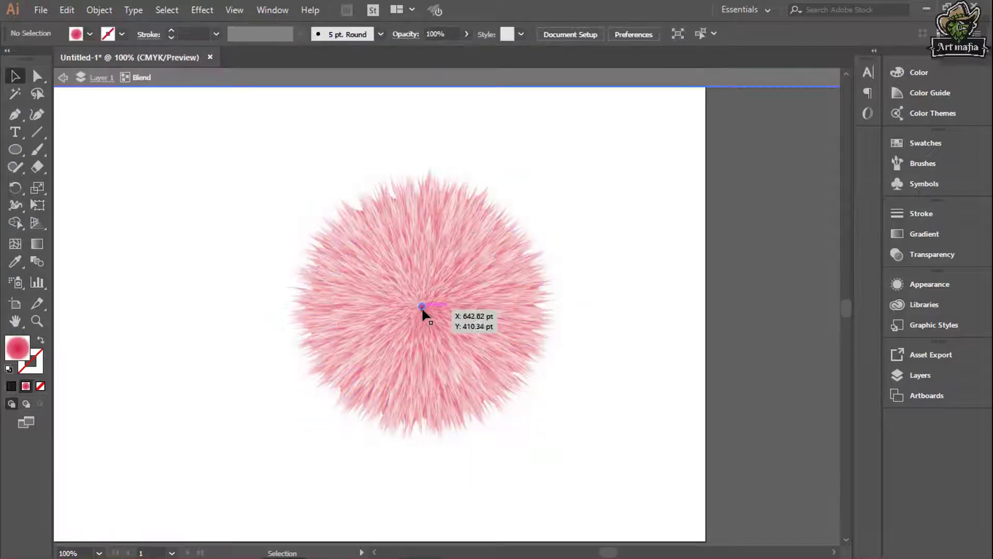
pyautogui.moveTo(421, 306); pyautogui.dragTo(426, 146)
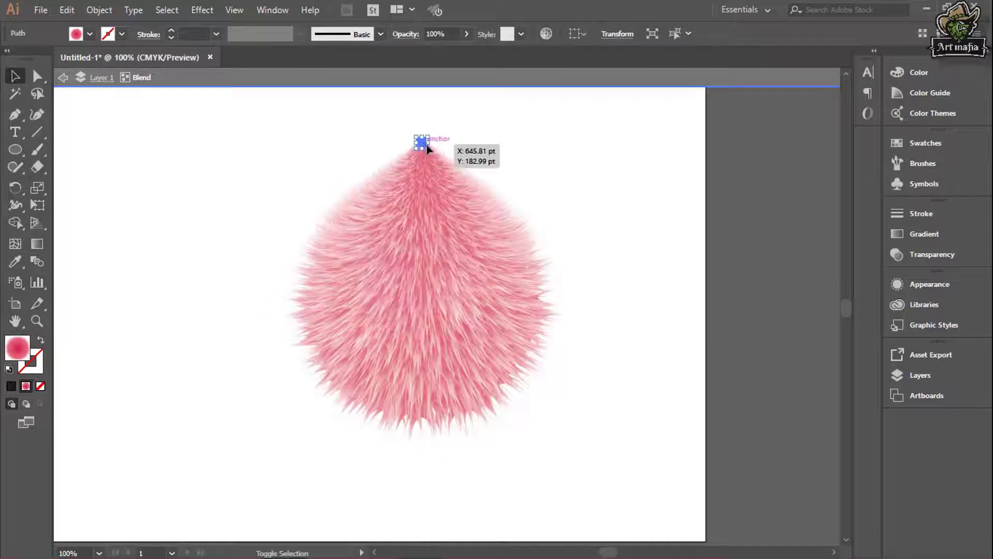
pyautogui.doubleClick(575, 231)
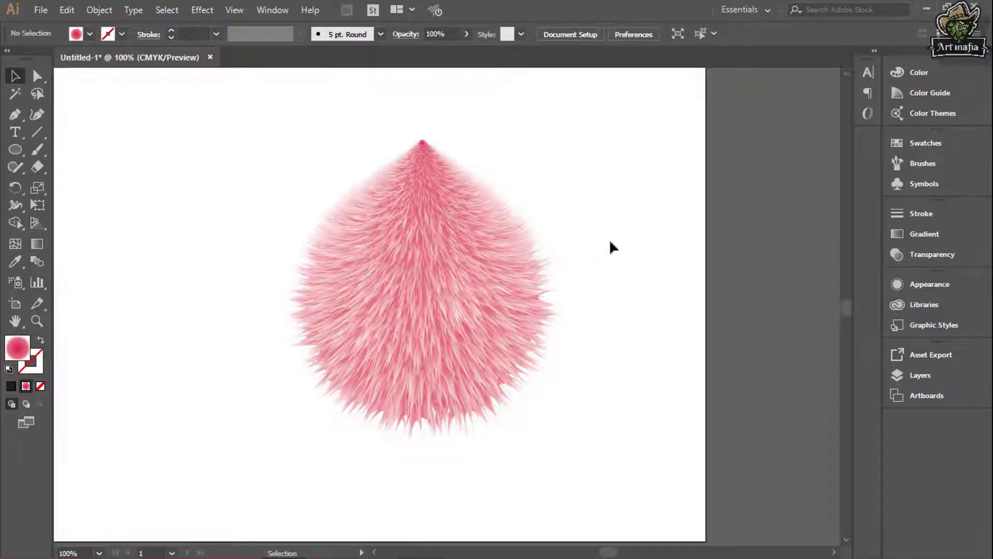
pyautogui.moveTo(270, 329)
pyautogui.mouseDown()
pyautogui.moveTo(402, 359)
pyautogui.moveTo(383, 354)
pyautogui.mouseUp()
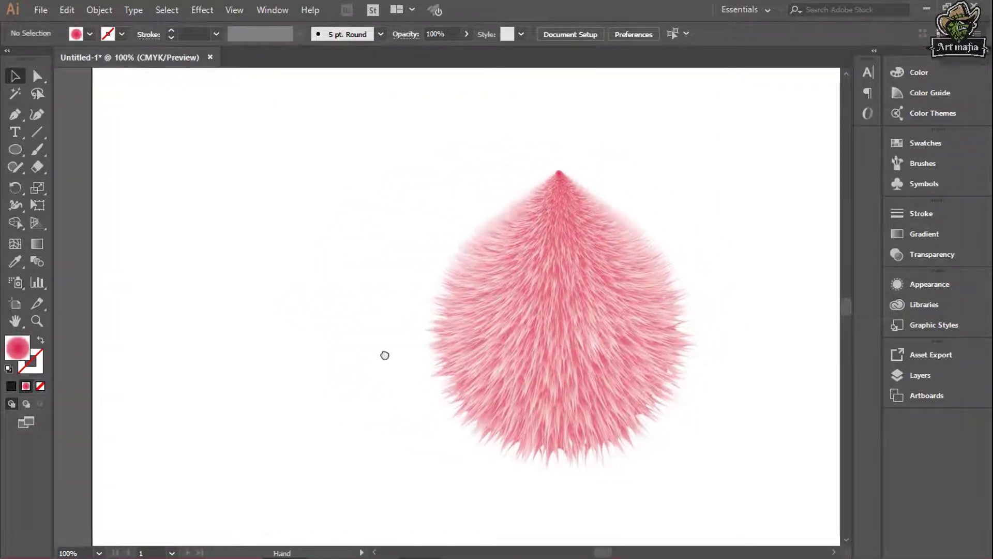
# Draw a small gradient ellipse, set it to Multiply, and move it onto the fur's left side
pyautogui.click(15, 150)
pyautogui.click(48, 184)
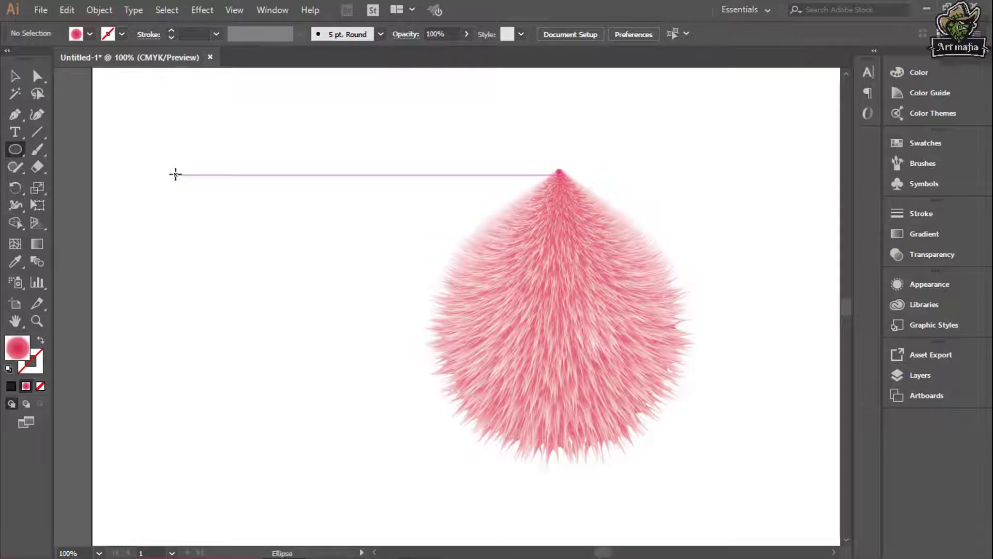
pyautogui.moveTo(179, 175); pyautogui.dragTo(241, 259)
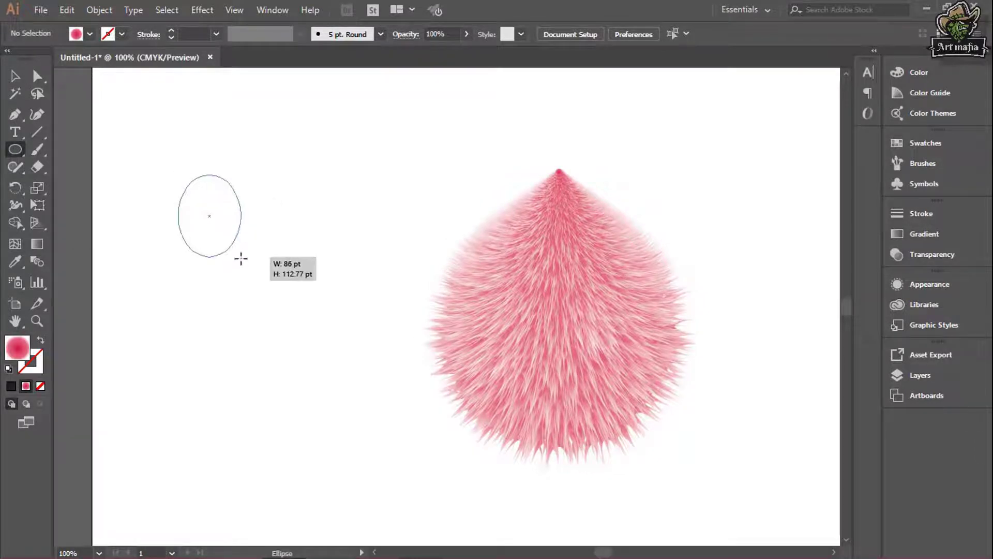
pyautogui.click(924, 234)
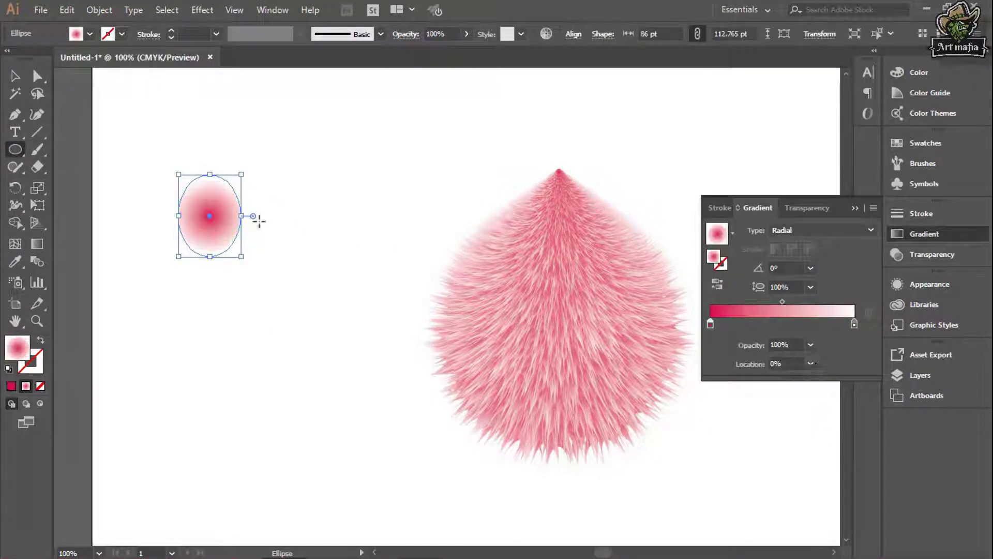
pyautogui.press('v')
pyautogui.click(799, 208)
pyautogui.click(748, 230)
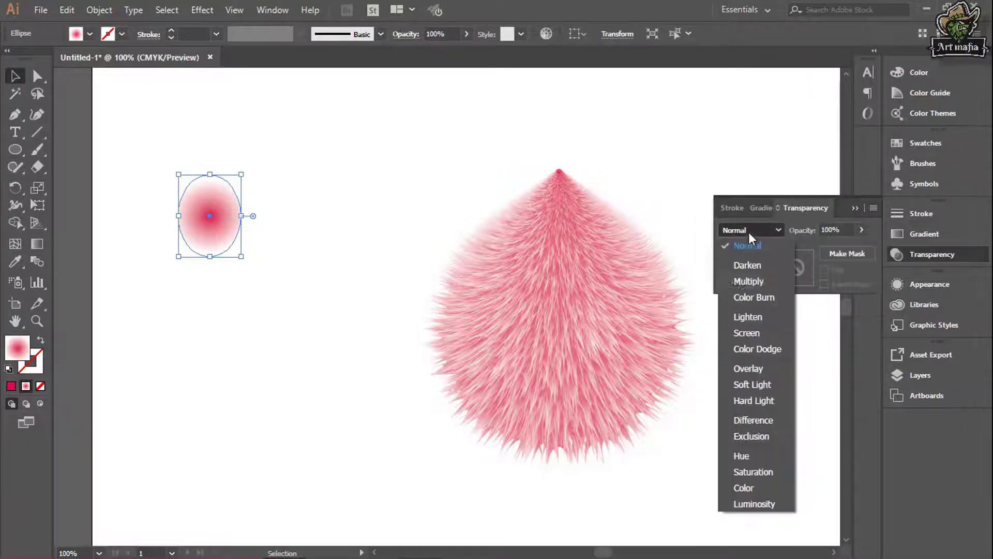
pyautogui.click(740, 281)
pyautogui.moveTo(221, 234)
pyautogui.mouseDown()
pyautogui.moveTo(540, 315)
pyautogui.moveTo(501, 331)
pyautogui.mouseUp()
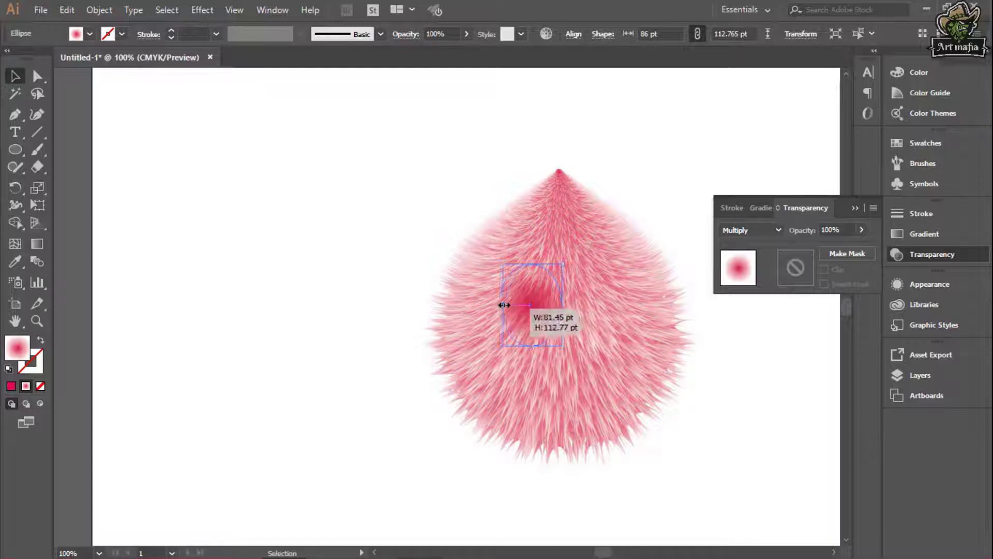
# Stretch the ellipse's radial gradient vertically with the Gradient tool
pyautogui.click(312, 354)
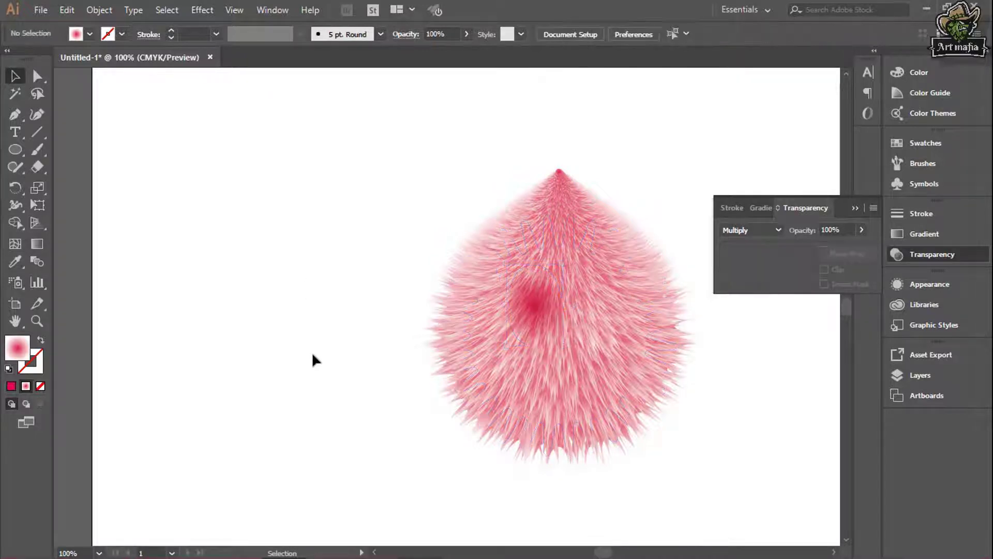
pyautogui.click(531, 308)
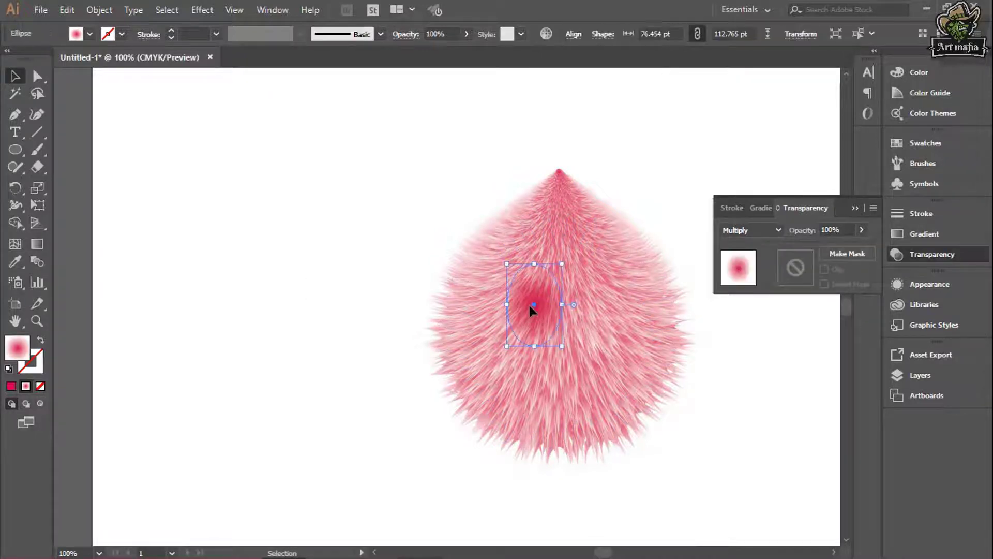
pyautogui.click(44, 250)
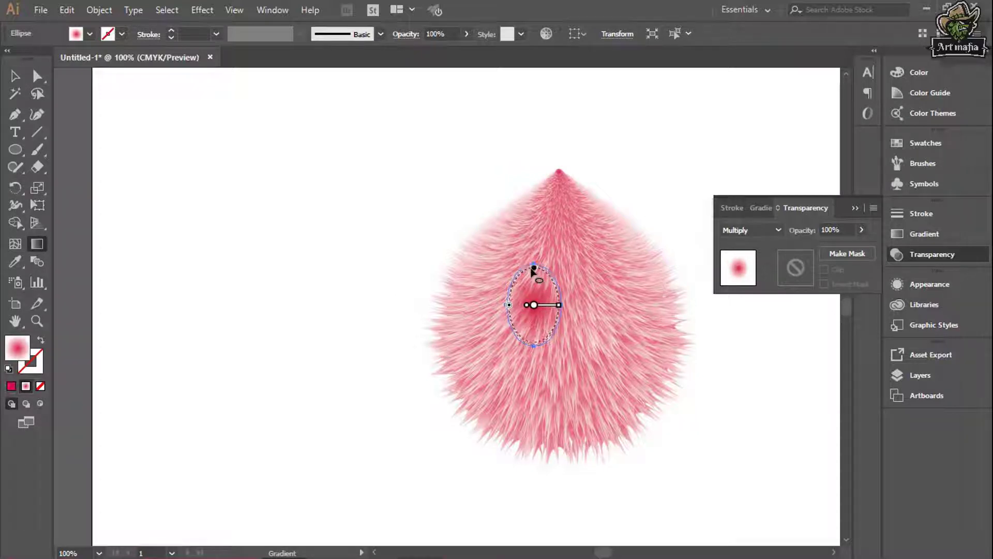
pyautogui.moveTo(534, 270); pyautogui.dragTo(533, 264)
pyautogui.click(15, 82)
pyautogui.click(361, 368)
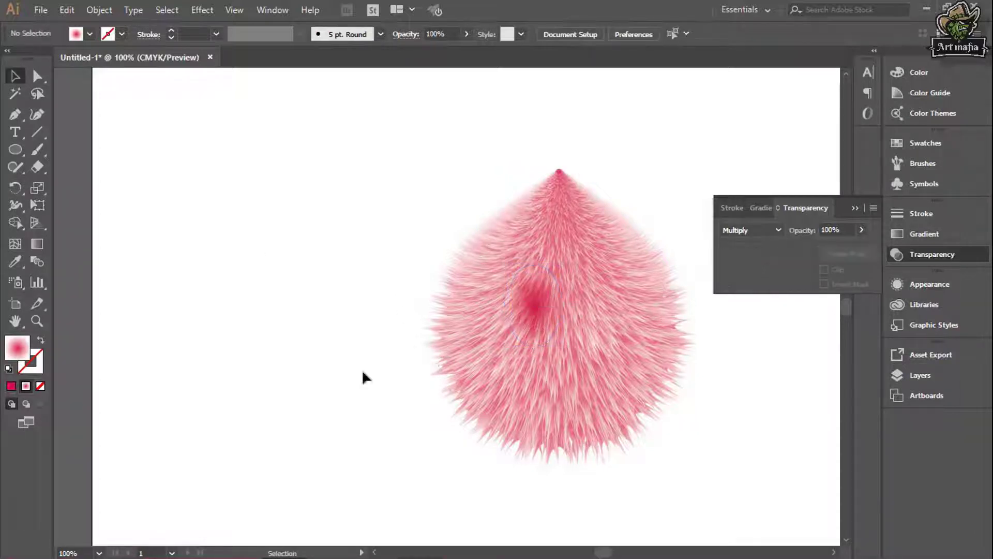
pyautogui.click(533, 306)
# Draw a tall ellipse in the empty upper-left area
pyautogui.click(368, 295)
pyautogui.moveTo(271, 212); pyautogui.dragTo(323, 270)
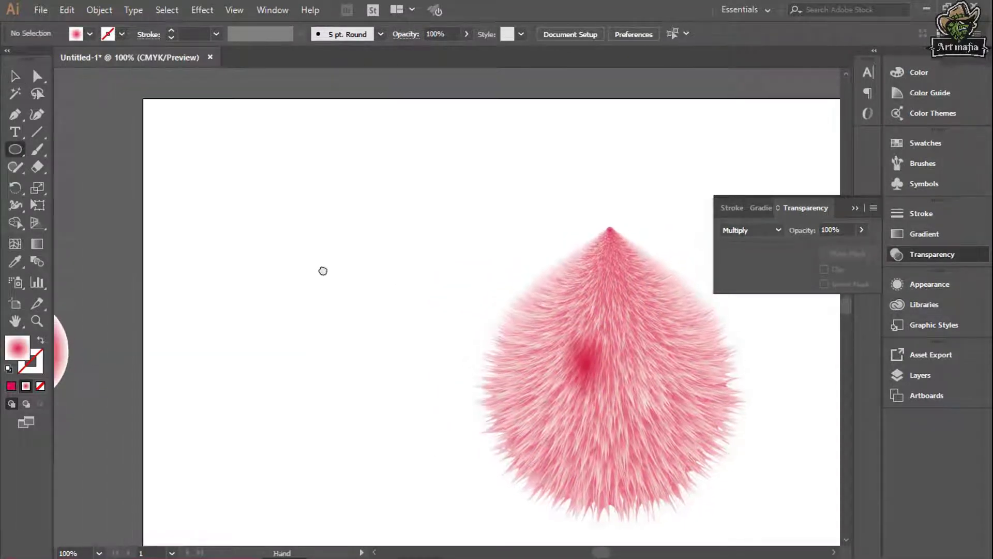
pyautogui.click(288, 177)
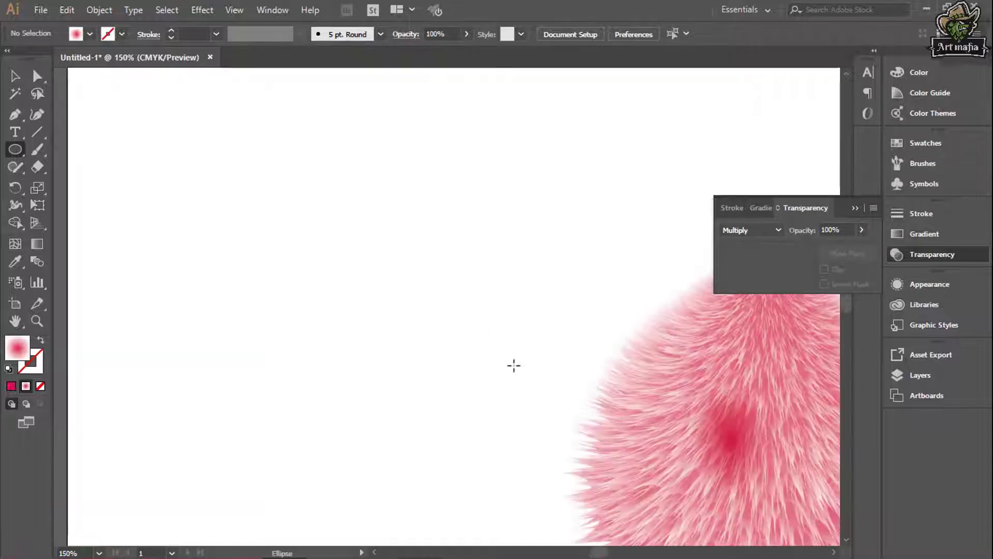
pyautogui.moveTo(216, 145); pyautogui.dragTo(341, 320)
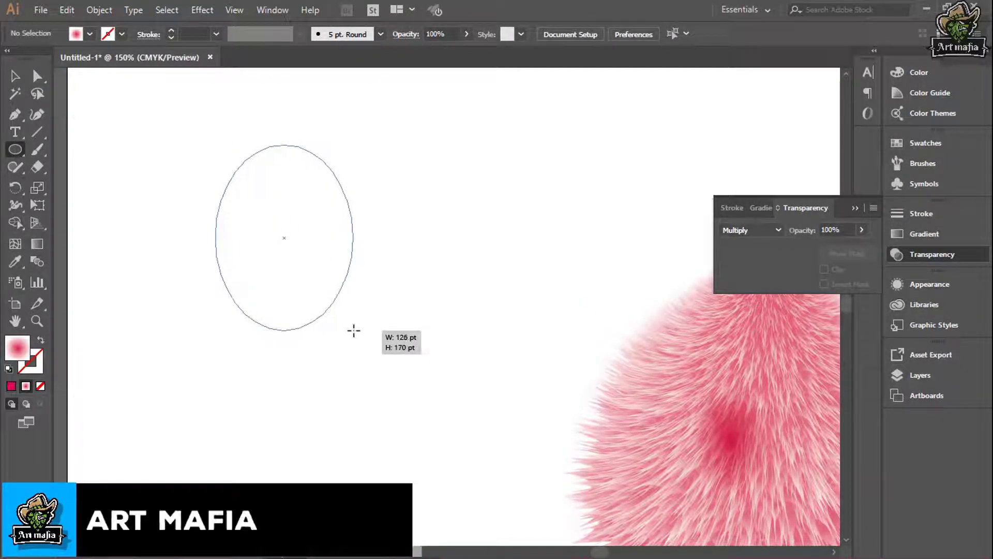
pyautogui.moveTo(341, 320); pyautogui.dragTo(353, 329)
# Fill the ellipse with the White, Black preset as a reversed radial gradient
pyautogui.click(760, 208)
pyautogui.click(732, 233)
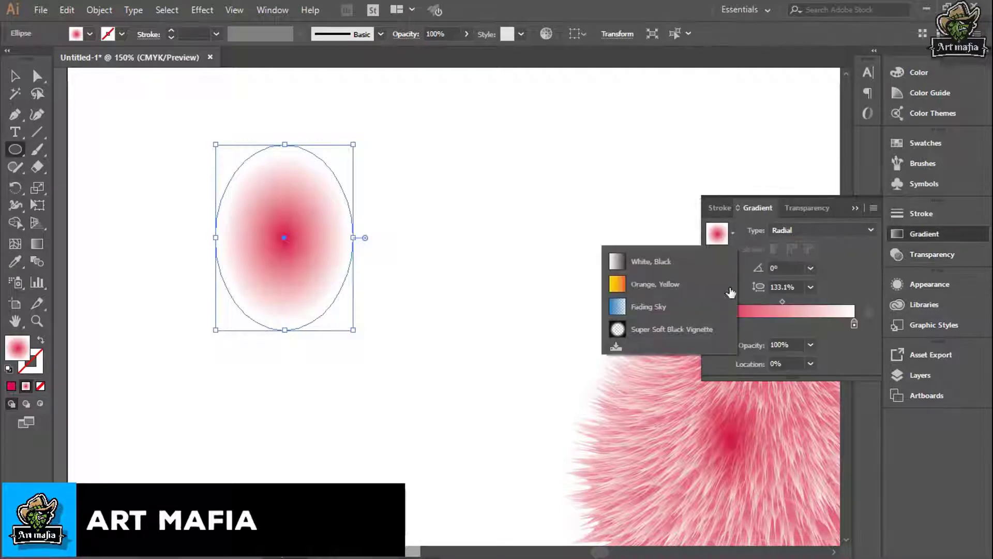
pyautogui.click(656, 266)
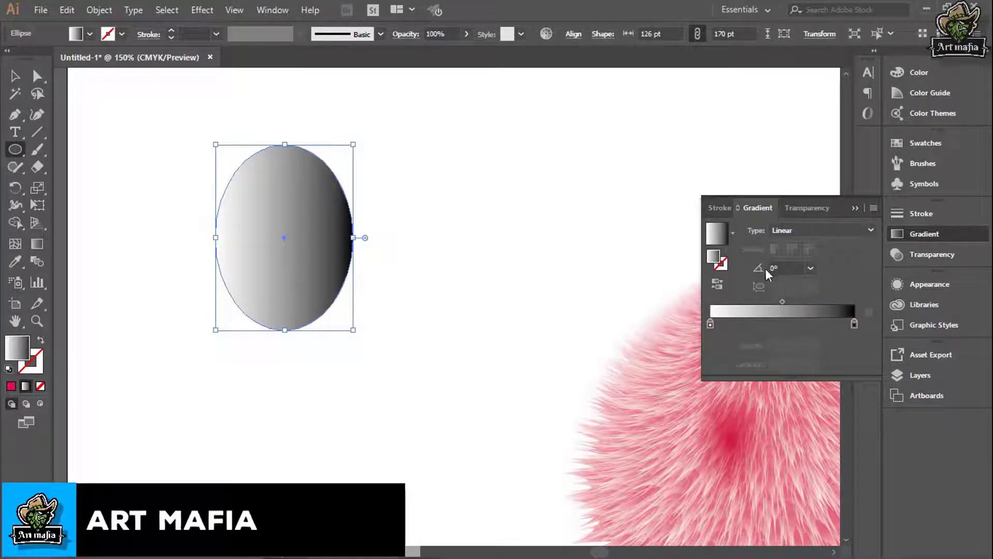
pyautogui.click(827, 230)
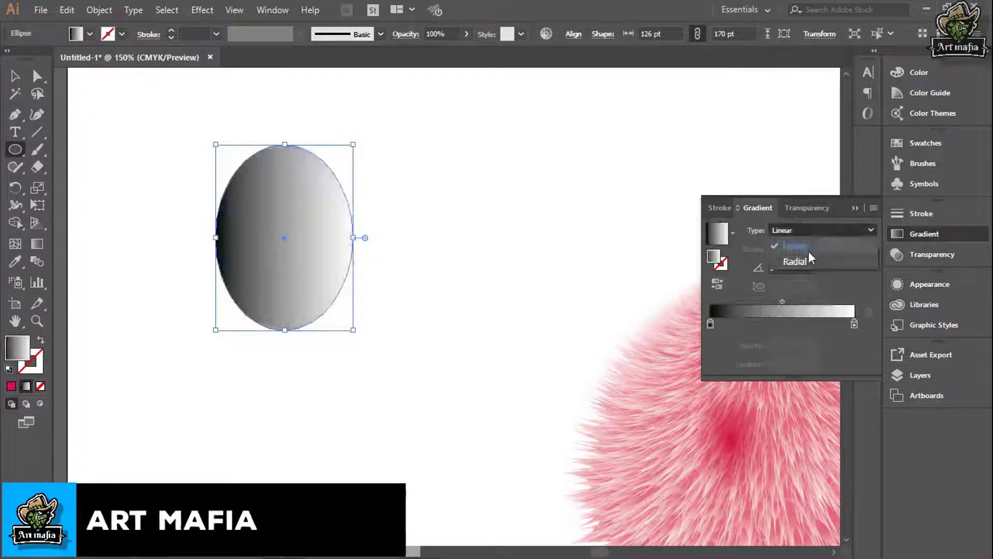
pyautogui.click(805, 260)
pyautogui.click(716, 286)
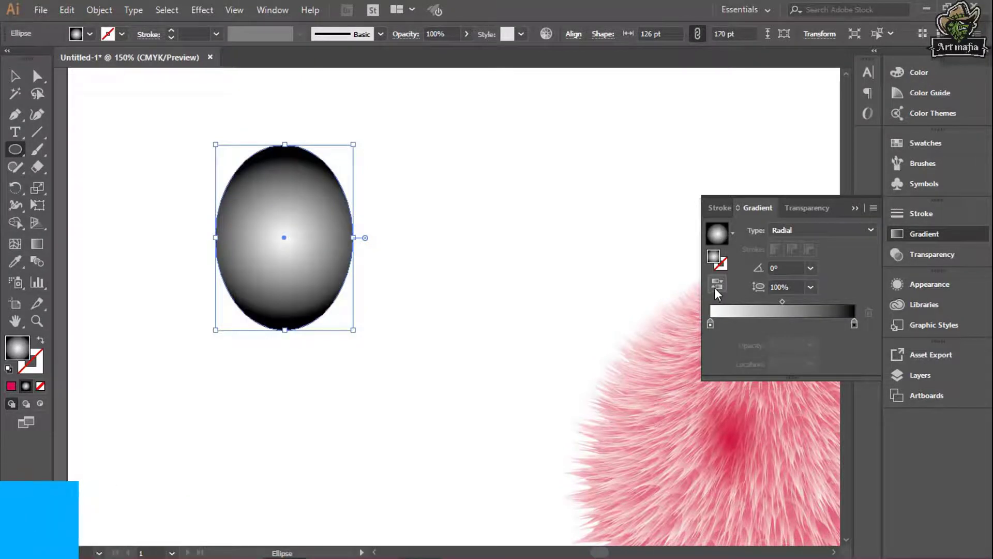
# Set the oval's outer gradient stop to a light grey swatch
pyautogui.doubleClick(854, 324)
pyautogui.click(778, 401)
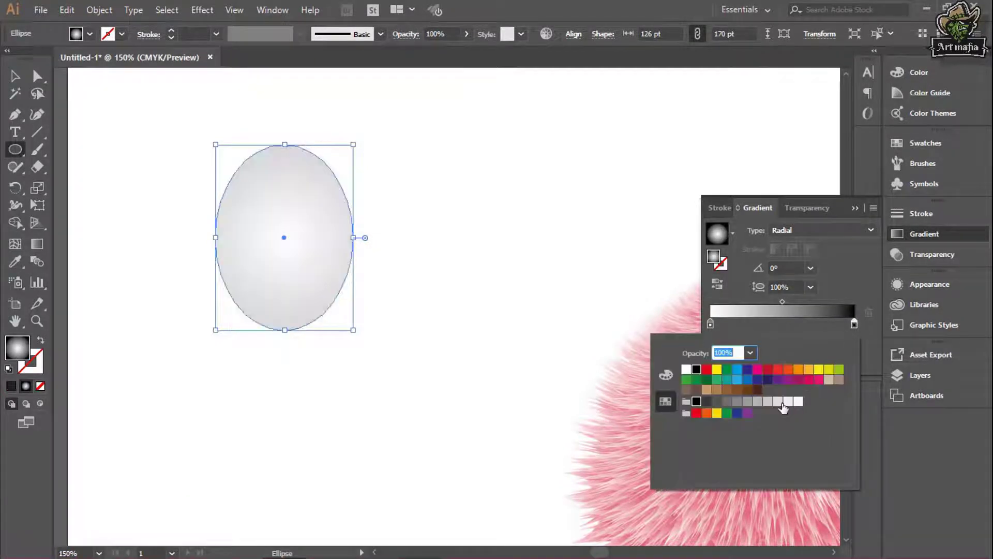
pyautogui.click(768, 403)
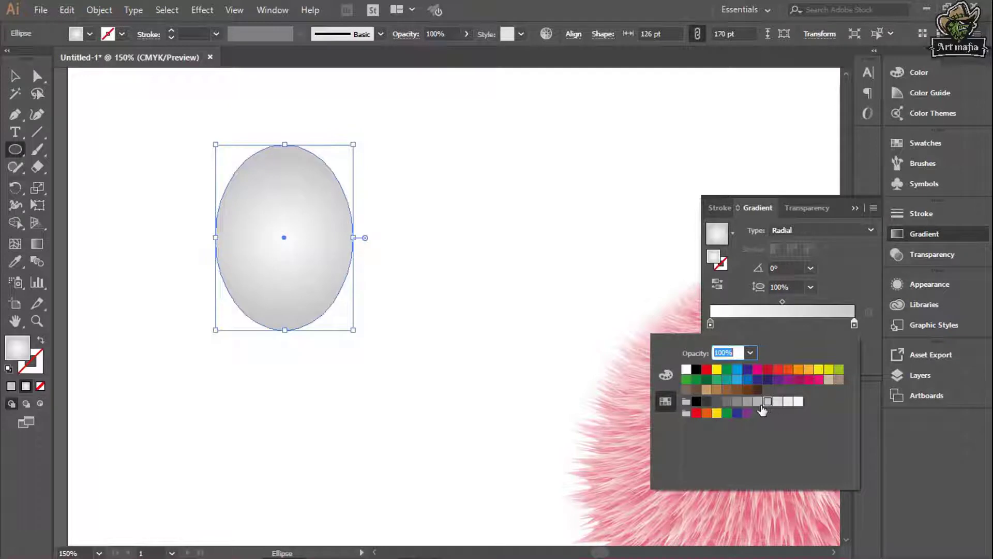
pyautogui.click(757, 403)
pyautogui.click(767, 403)
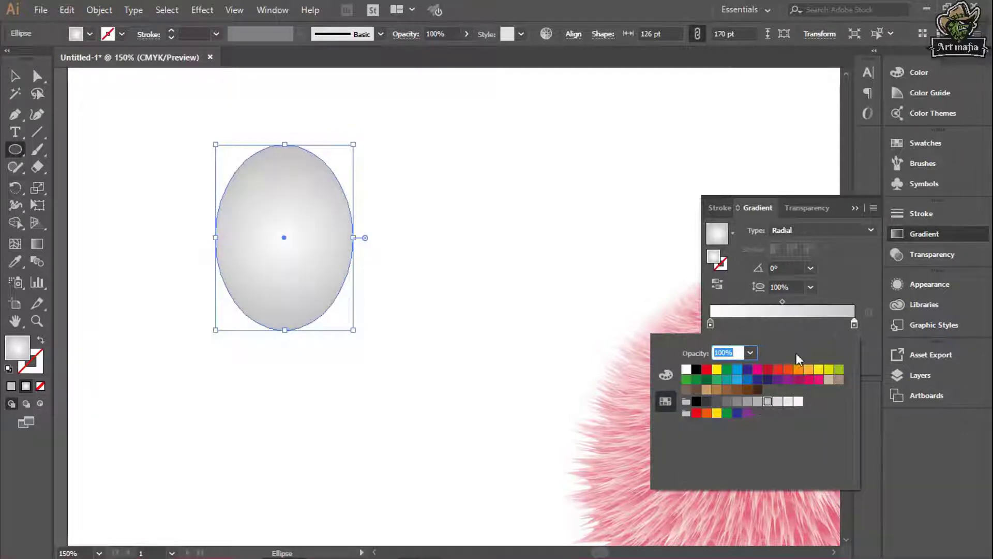
pyautogui.click(17, 77)
pyautogui.click(333, 401)
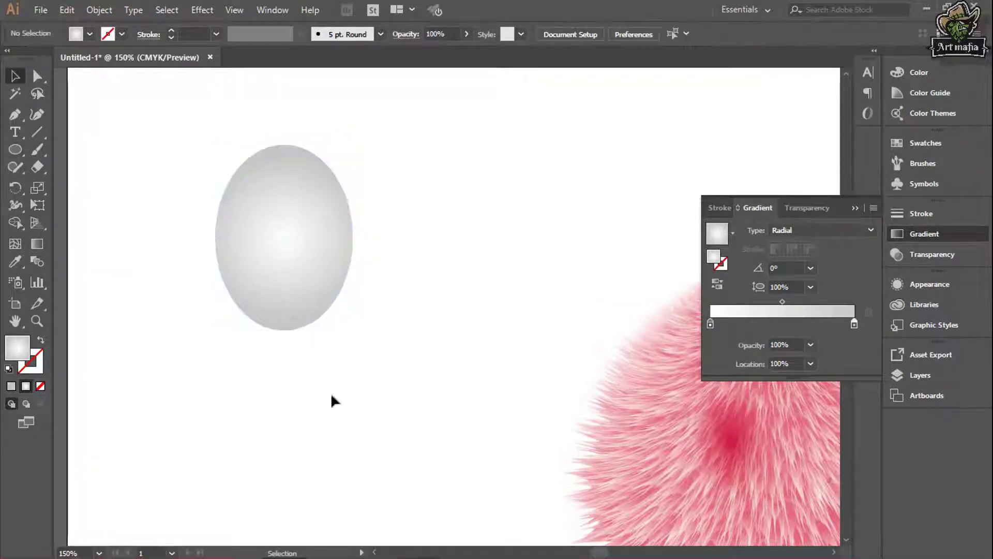
pyautogui.click(284, 277)
# Draw a smaller oval in the eyeball's right side with a grey-centre, blue-edge radial gradient
pyautogui.press('l')
pyautogui.moveTo(277, 202); pyautogui.dragTo(348, 298)
pyautogui.doubleClick(854, 324)
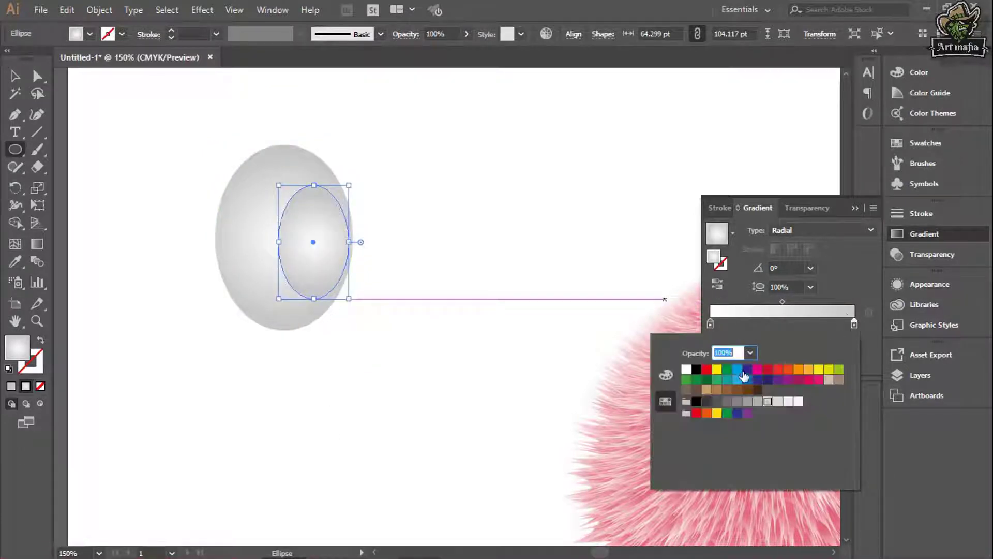
pyautogui.click(747, 369)
pyautogui.click(741, 287)
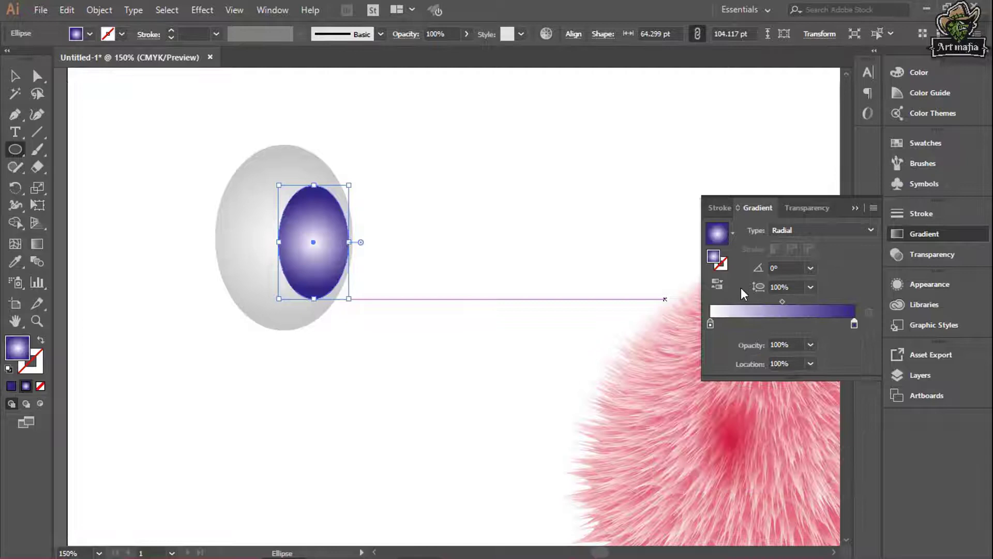
pyautogui.doubleClick(710, 324)
pyautogui.click(778, 402)
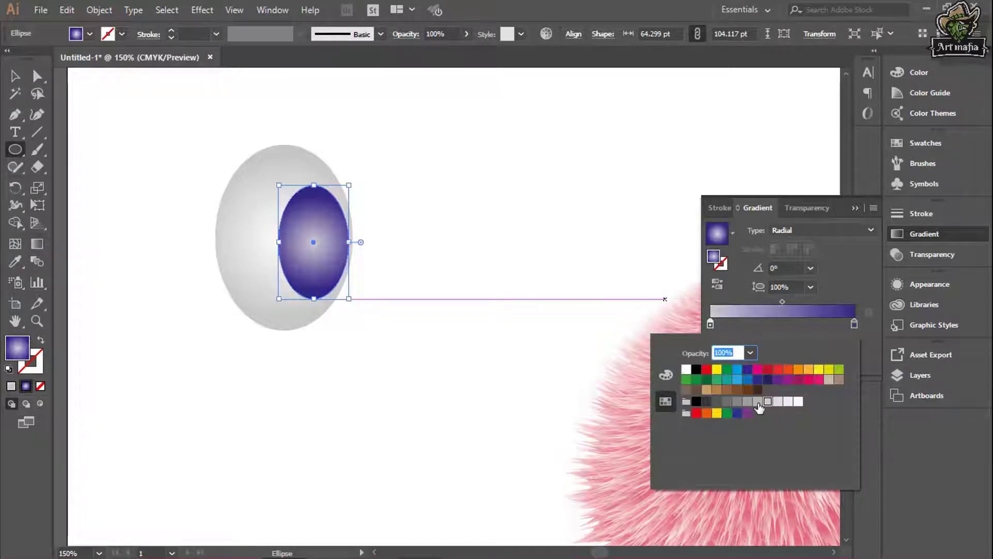
pyautogui.click(758, 402)
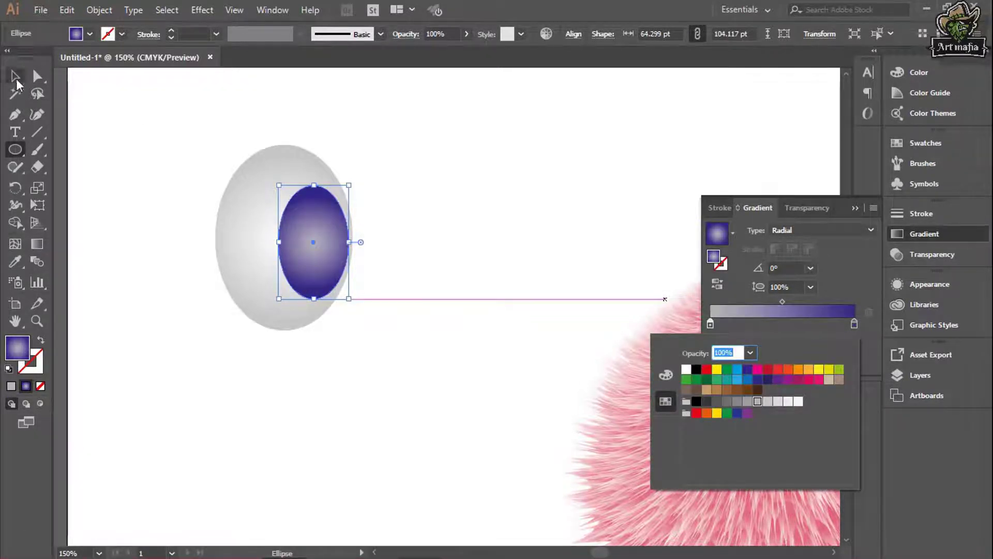
# Angle the iris gradient toward the lower right and shift its centre off-centre
pyautogui.click(154, 261)
pyautogui.click(37, 243)
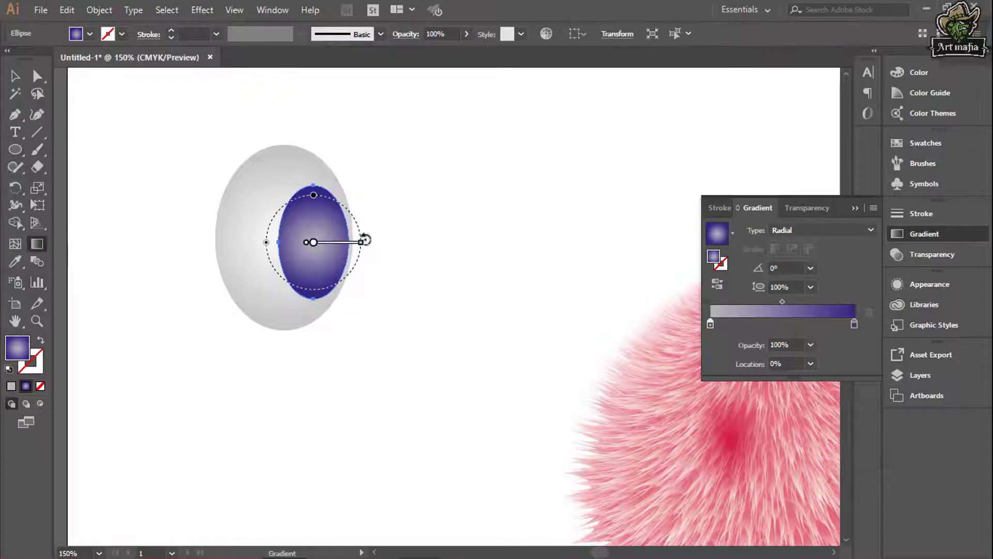
pyautogui.moveTo(365, 240); pyautogui.dragTo(360, 288)
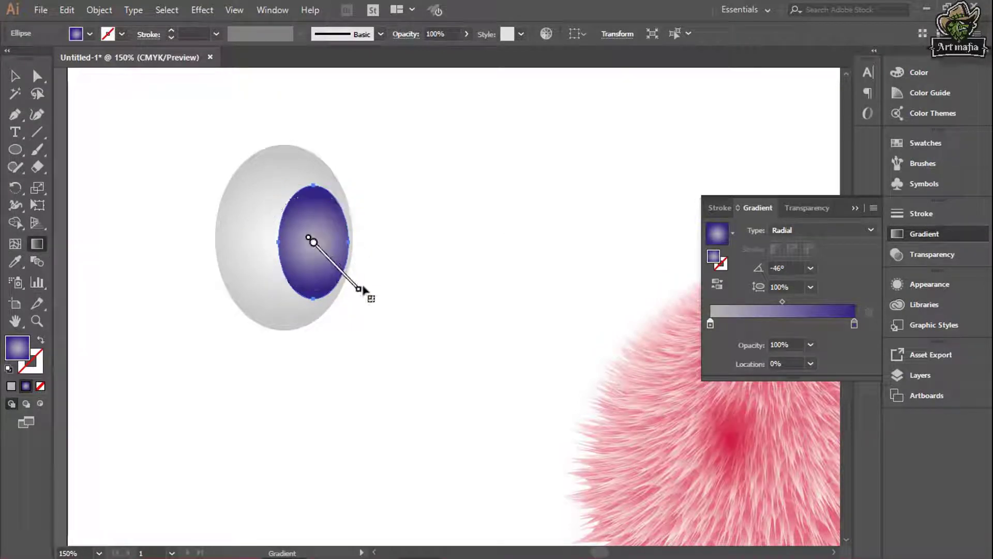
pyautogui.moveTo(309, 249); pyautogui.dragTo(322, 246)
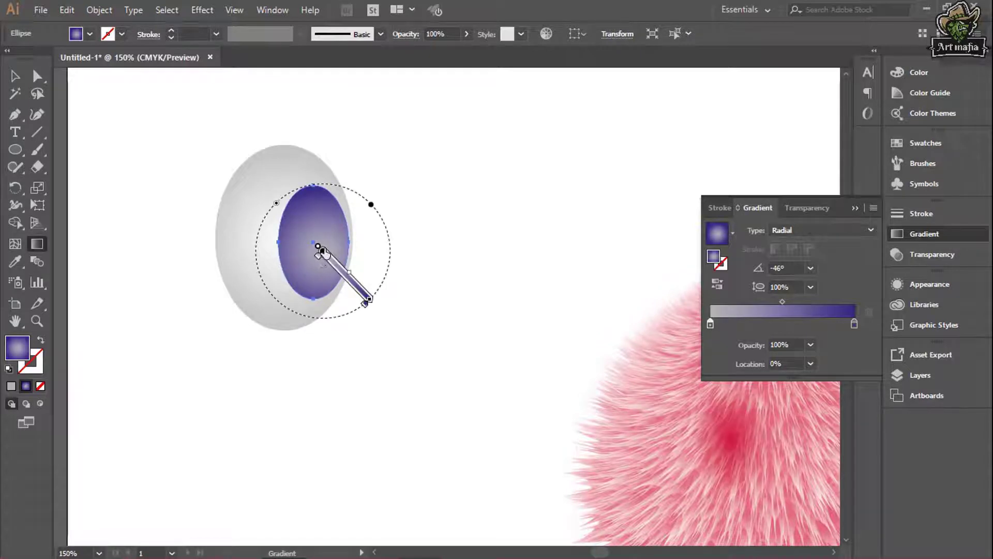
pyautogui.click(323, 253)
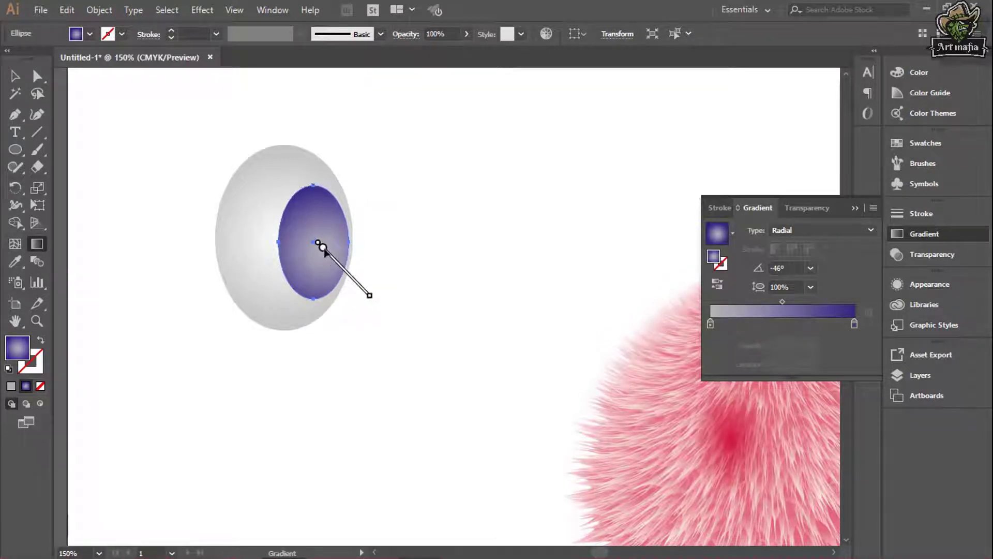
pyautogui.press('v')
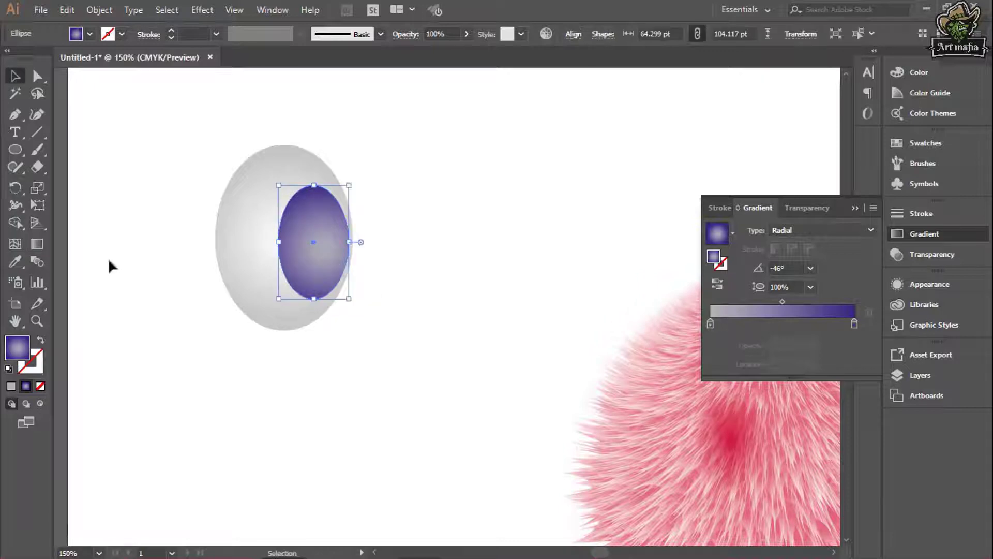
pyautogui.click(176, 437)
# Draw a small pupil oval inside the iris and fill it solid black
pyautogui.moveTo(15, 149); pyautogui.dragTo(67, 184)
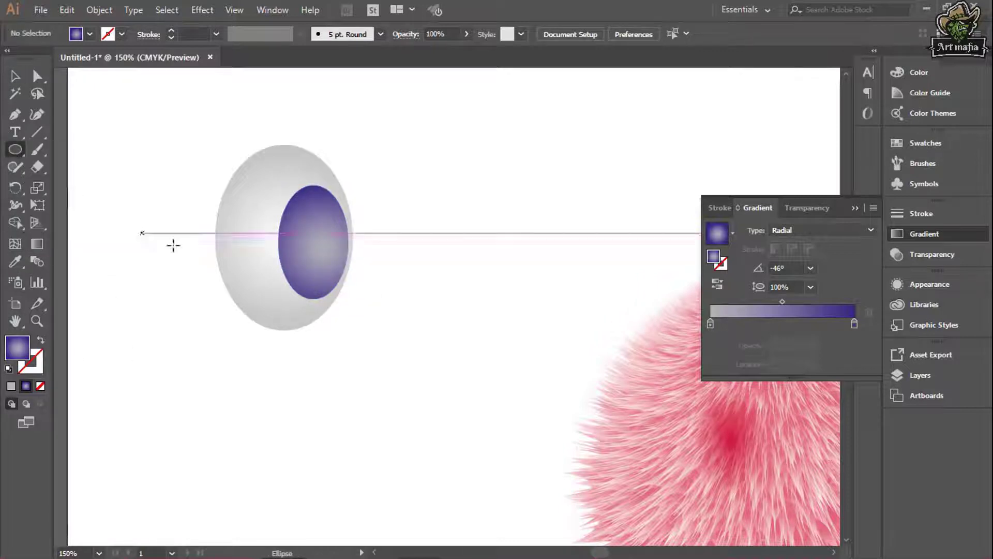
pyautogui.moveTo(333, 267); pyautogui.dragTo(346, 280)
pyautogui.moveTo(349, 282); pyautogui.dragTo(348, 299)
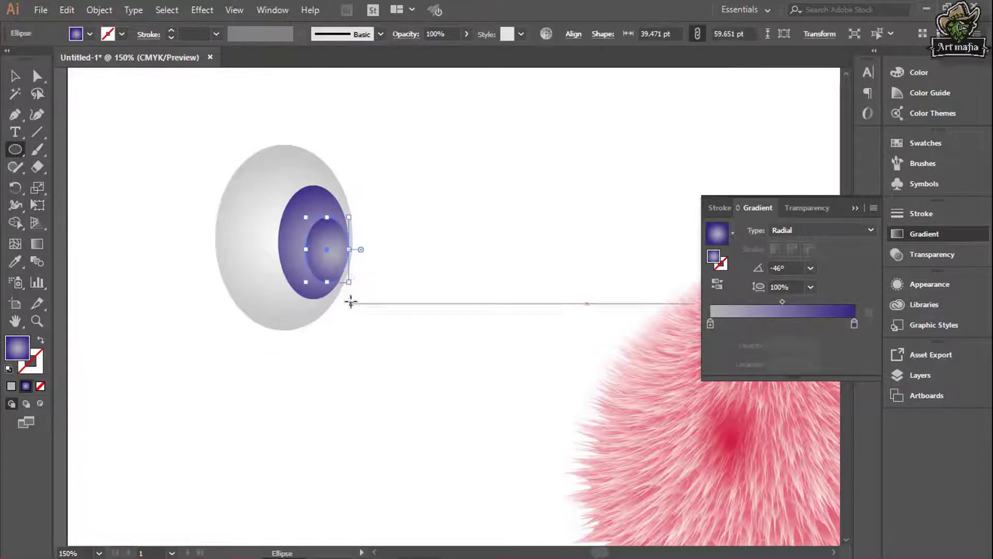
pyautogui.click(458, 290)
pyautogui.click(441, 386)
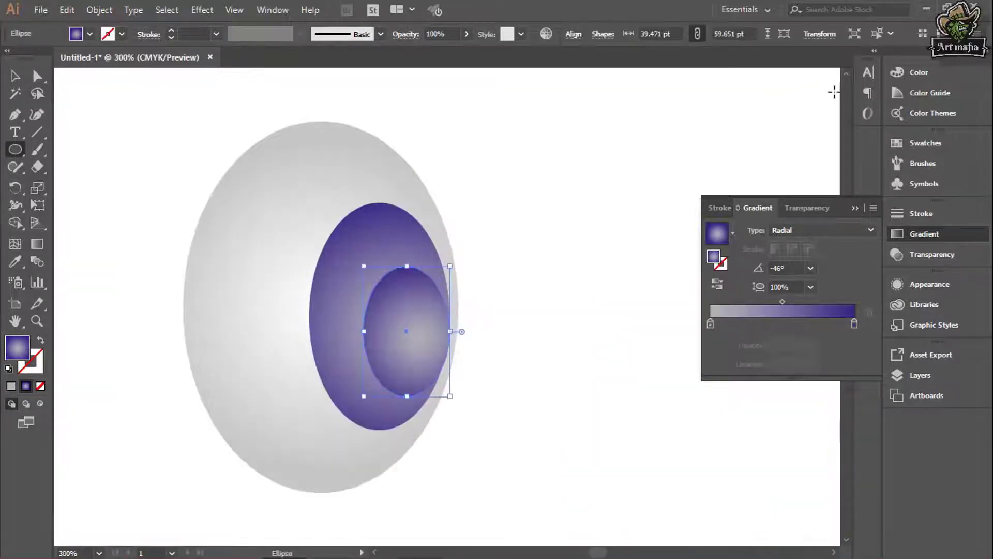
pyautogui.click(919, 71)
pyautogui.click(721, 88)
pyautogui.click(14, 77)
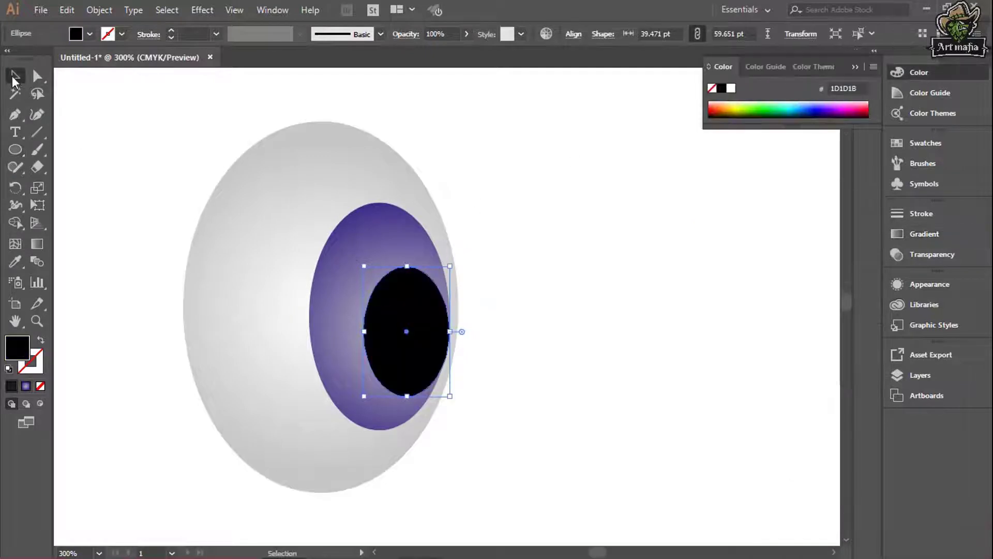
# Stretch the pupil oval taller and nudge it slightly left
pyautogui.click(450, 332)
pyautogui.moveTo(407, 396); pyautogui.dragTo(408, 403)
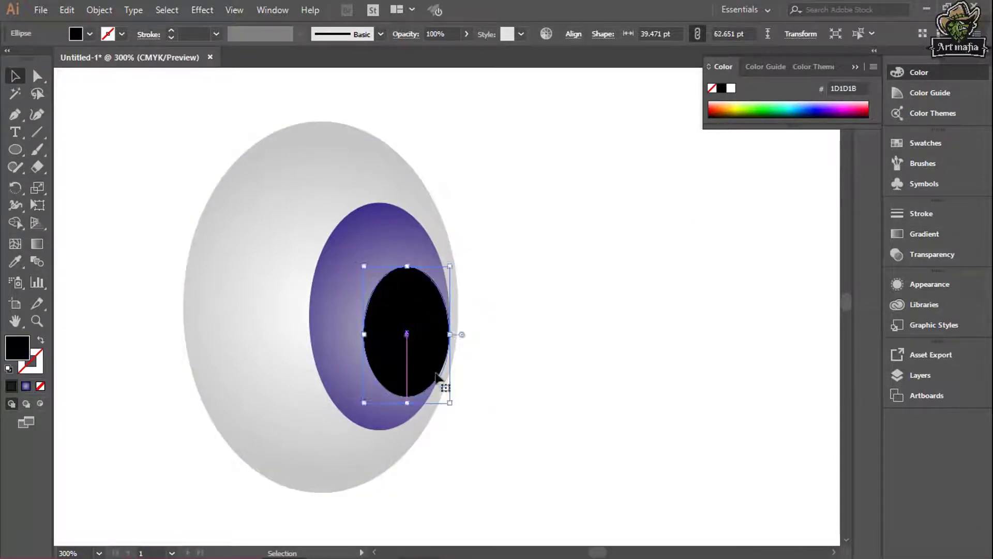
pyautogui.click(450, 334)
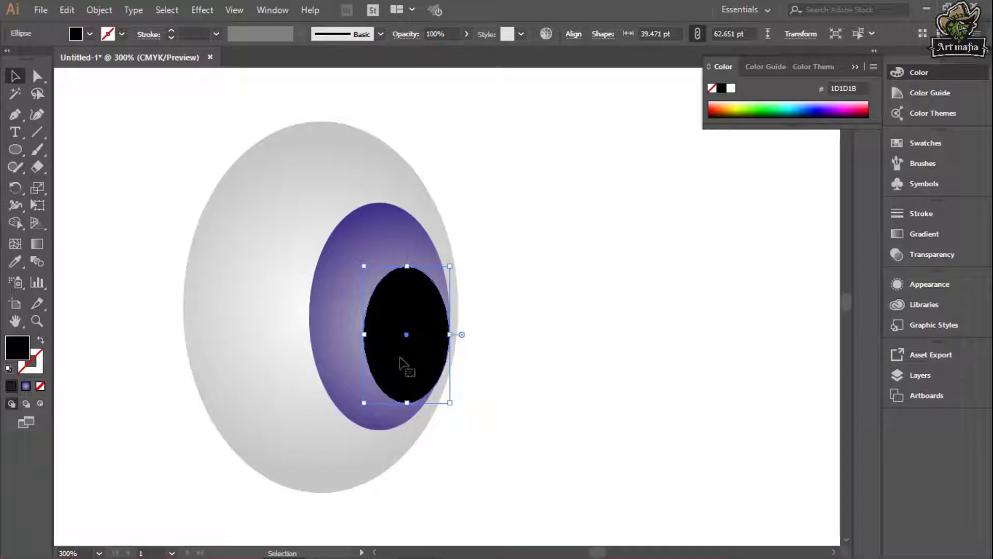
pyautogui.press('Left')
pyautogui.click(517, 354)
pyautogui.click(401, 348)
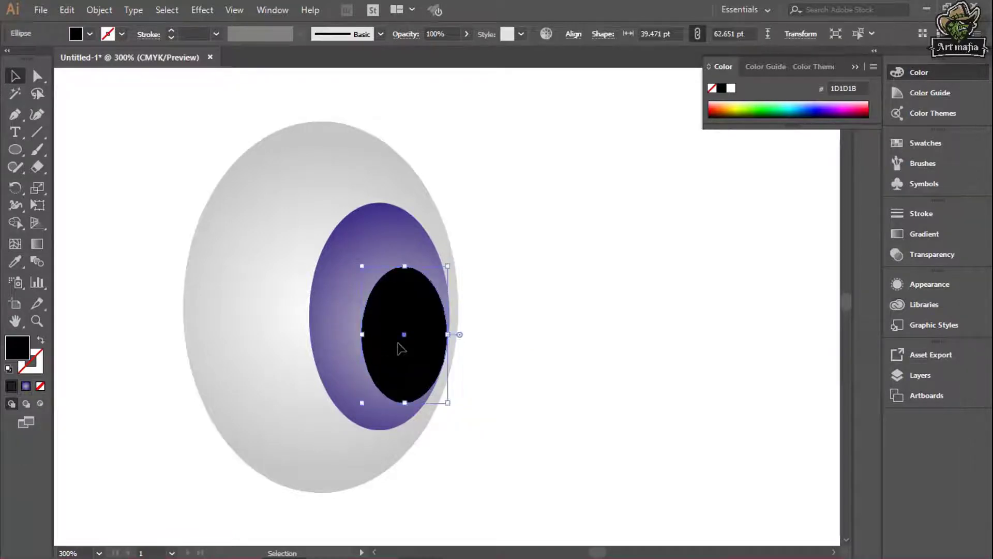
pyautogui.moveTo(15, 149); pyautogui.dragTo(67, 182)
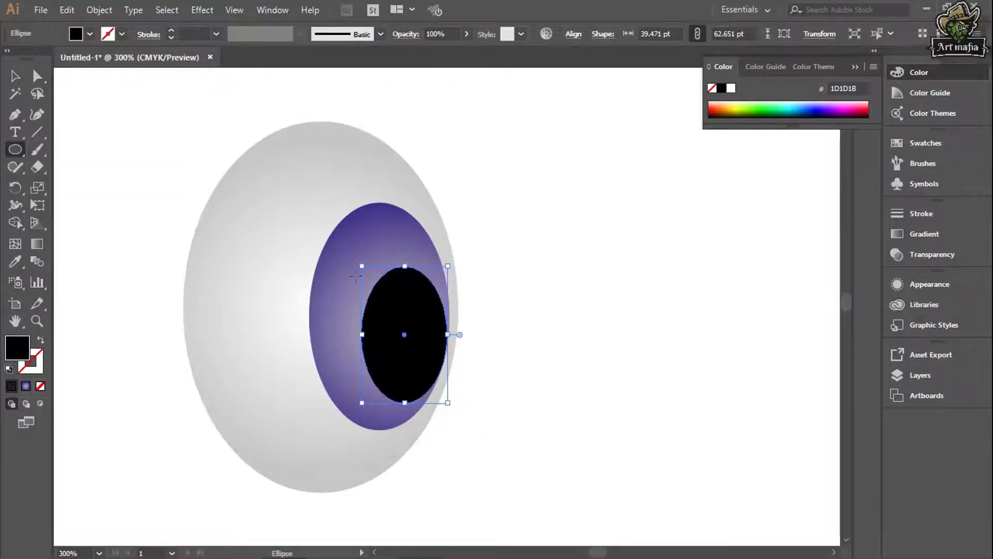
# Add a small white highlight dot on the pupil, nudged slightly right and down
pyautogui.moveTo(386, 274); pyautogui.dragTo(414, 397)
pyautogui.click(730, 88)
pyautogui.press('v')
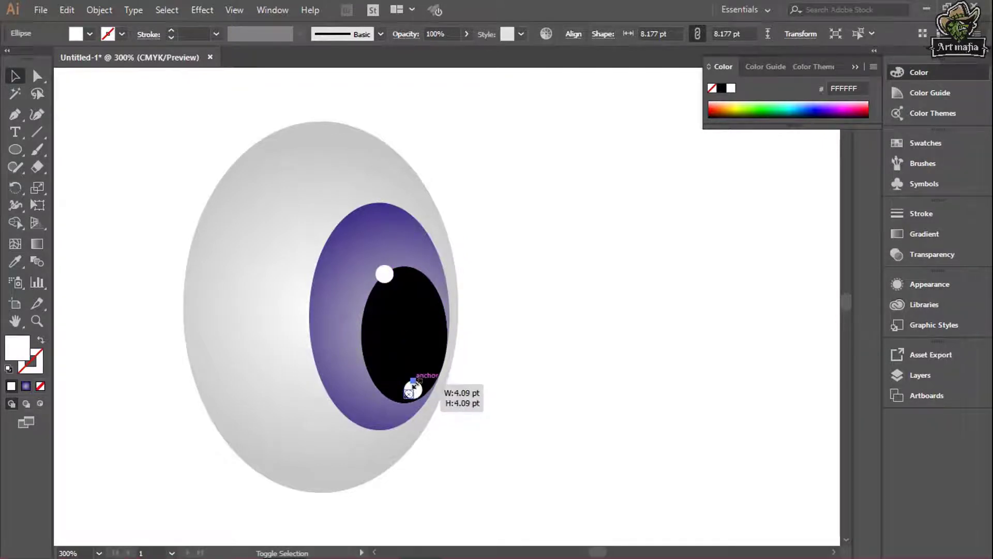
pyautogui.press('Right')
pyautogui.press('Down')
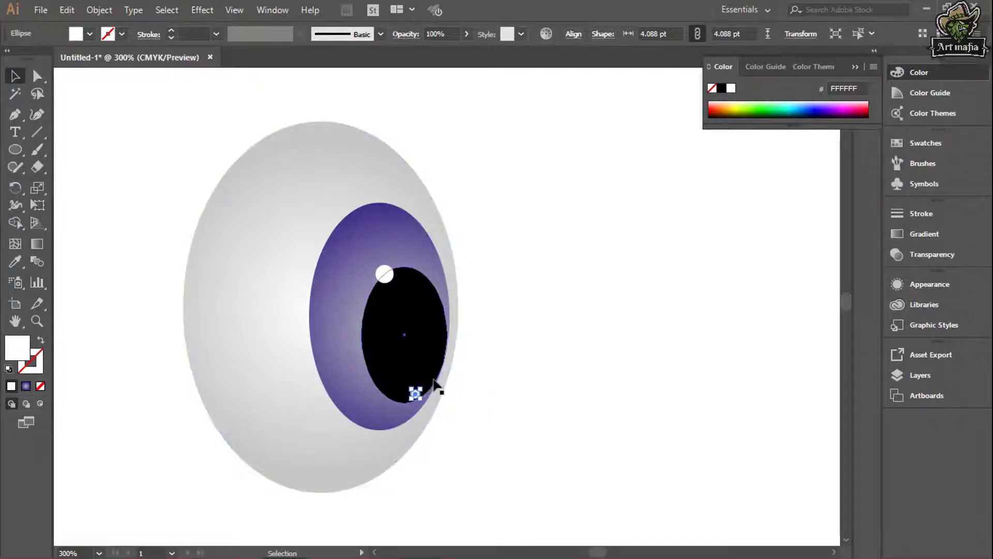
pyautogui.click(501, 406)
# Nudge the iris and pupil slightly to the right within the eye
pyautogui.click(435, 345)
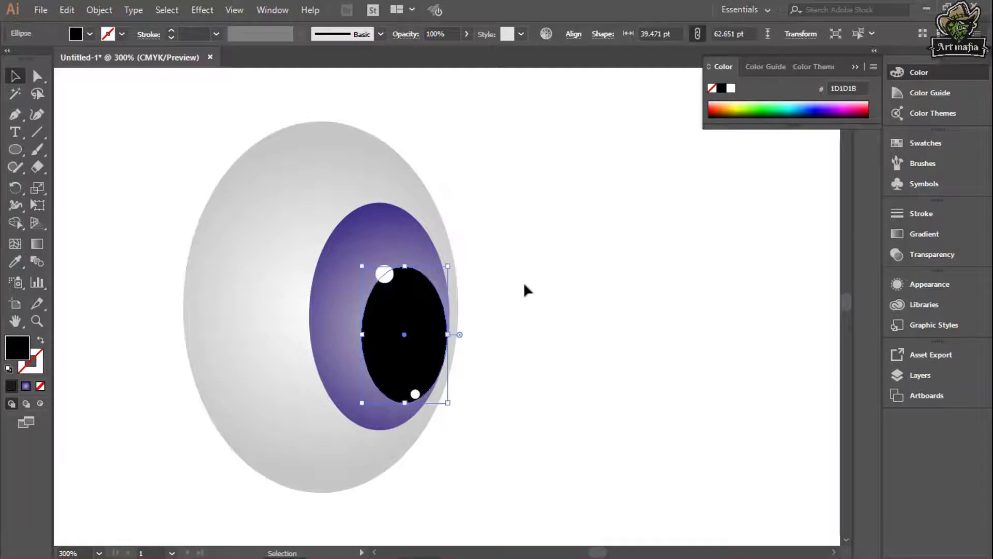
pyautogui.moveTo(559, 208); pyautogui.dragTo(270, 511)
pyautogui.keyDown('shift'); pyautogui.click(272, 346); pyautogui.keyUp('shift')
pyautogui.press('Right')
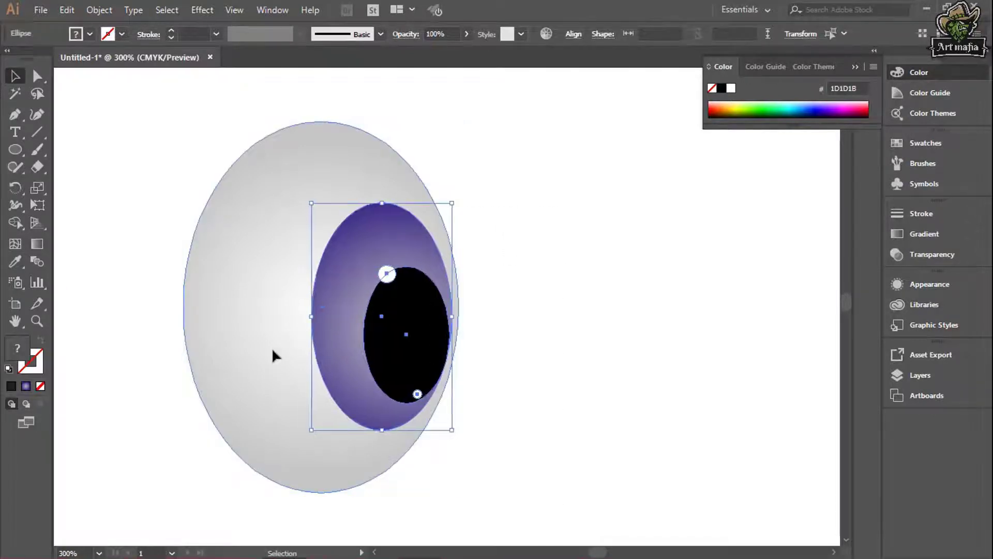
pyautogui.click(581, 224)
# Select all eye parts, dismiss the context menu, and zoom out to the whole artboard
pyautogui.moveTo(582, 211); pyautogui.dragTo(155, 489)
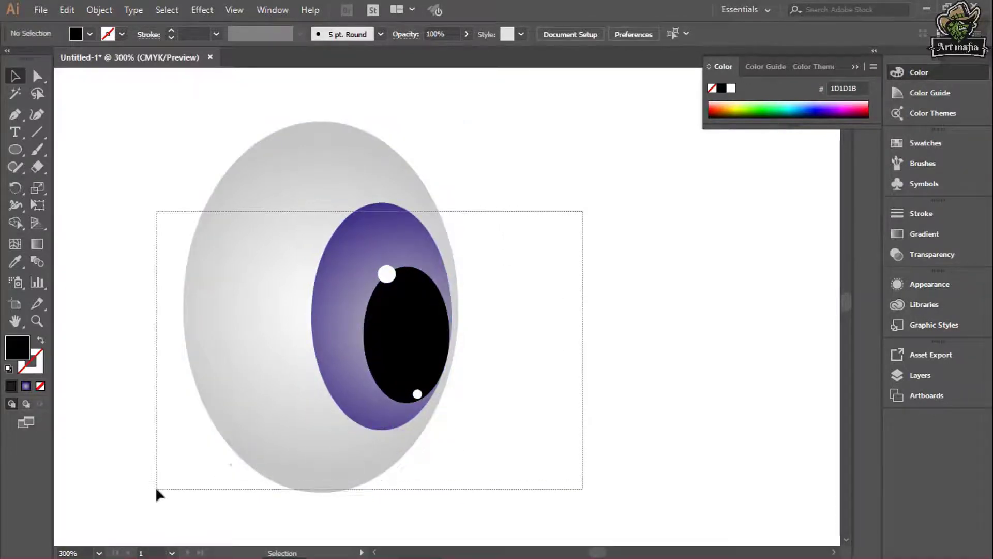
pyautogui.rightClick(277, 325)
pyautogui.click(312, 130)
pyautogui.click(615, 279)
pyautogui.hotkey('ctrl', '-')
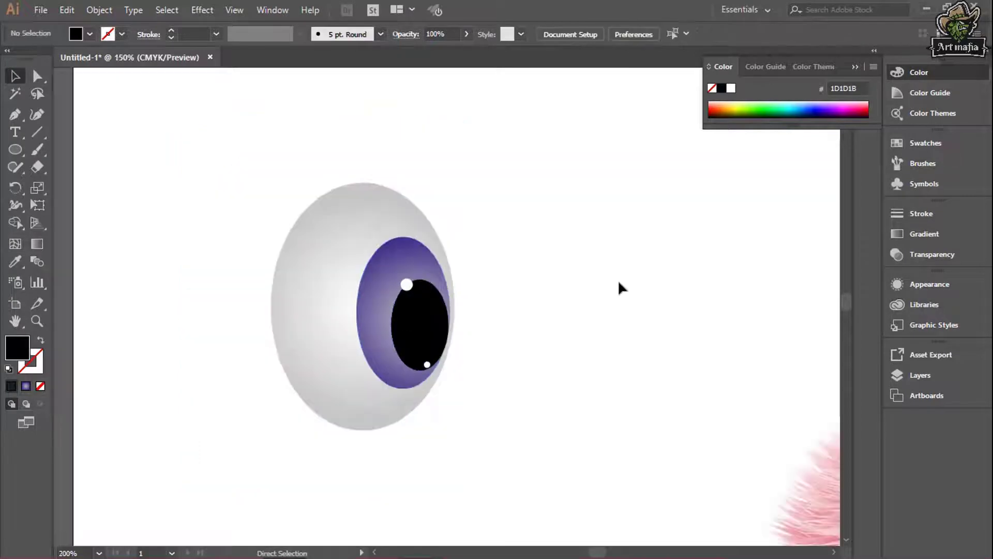
pyautogui.hotkey('ctrl', '-')
pyautogui.hotkey('ctrl', '-')
pyautogui.hotkey('ctrl', '-')
# Move the whole eye group onto the pink fur body
pyautogui.moveTo(555, 248); pyautogui.dragTo(367, 348)
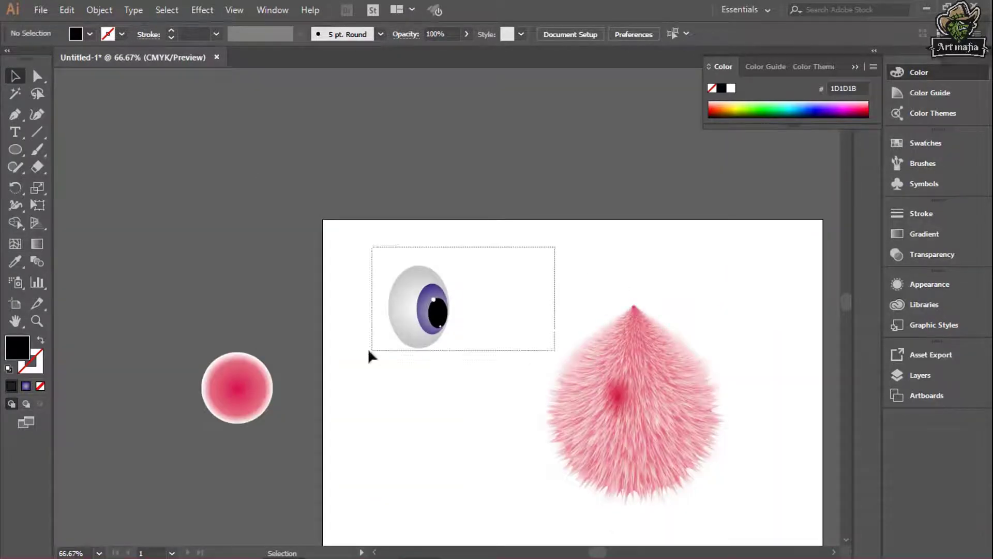
pyautogui.click(549, 344)
pyautogui.moveTo(228, 223); pyautogui.dragTo(539, 358)
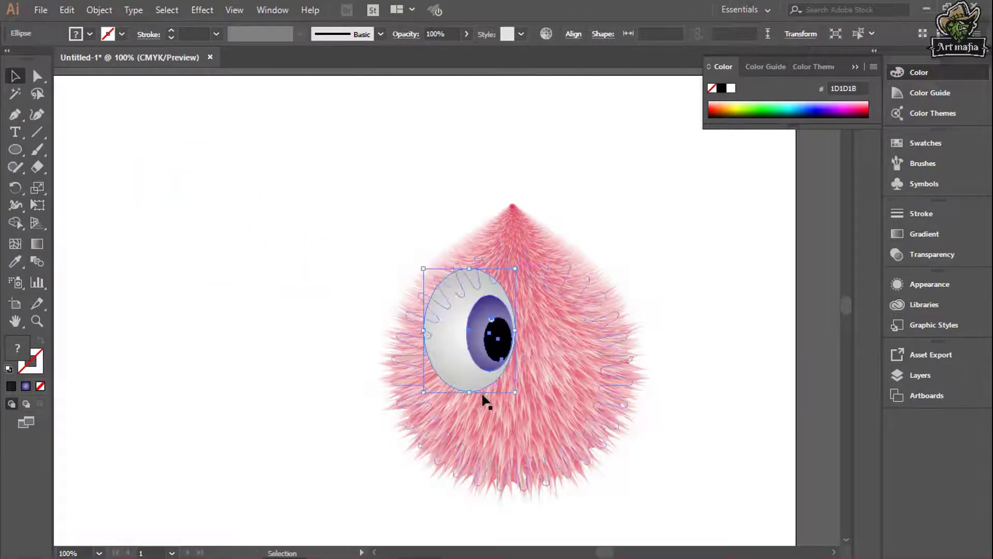
# Scale the eye down to sit on the left side of the face
pyautogui.moveTo(516, 267)
pyautogui.mouseDown()
pyautogui.moveTo(508, 297)
pyautogui.moveTo(495, 295)
pyautogui.mouseUp()
pyautogui.moveTo(465, 338); pyautogui.dragTo(468, 341)
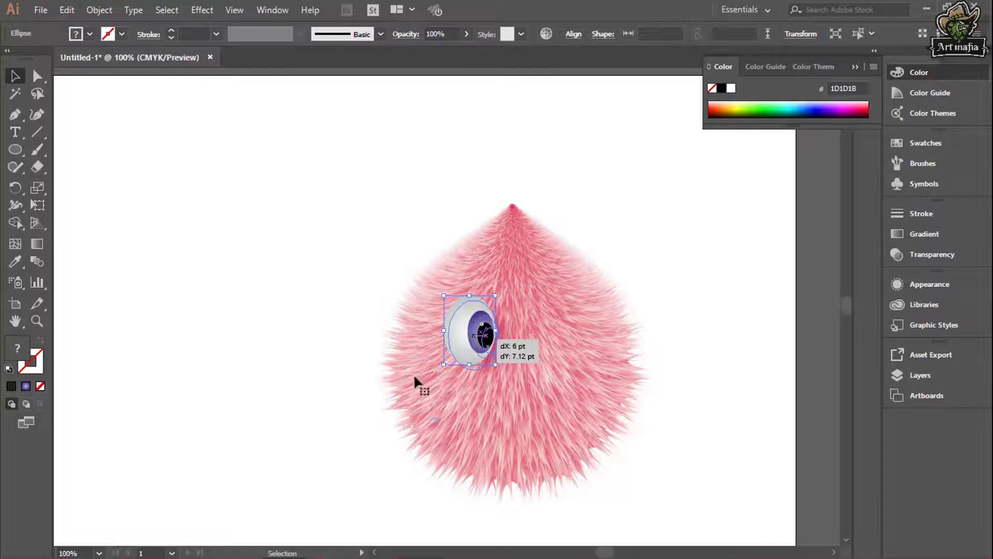
pyautogui.moveTo(415, 381); pyautogui.dragTo(415, 381)
pyautogui.moveTo(448, 301); pyautogui.dragTo(459, 316)
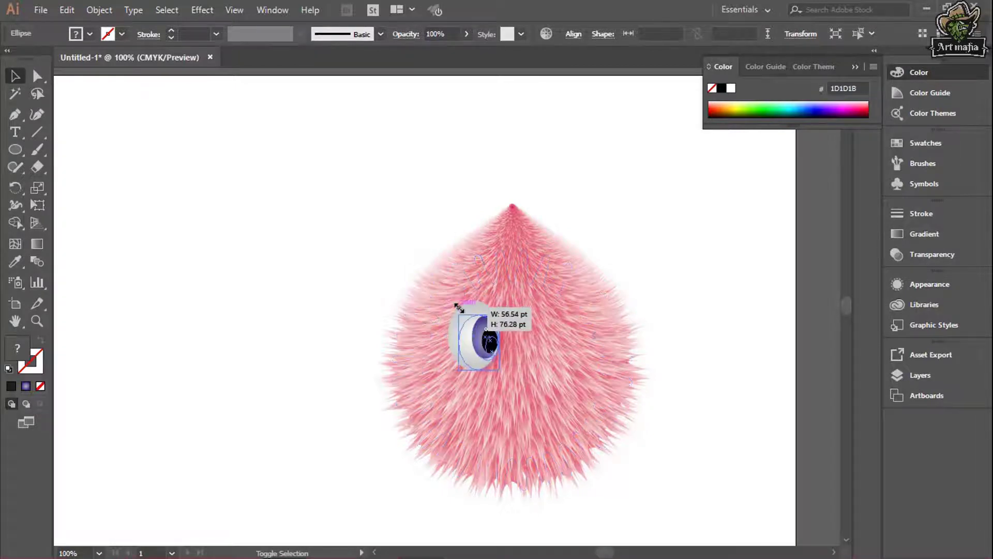
pyautogui.click(231, 344)
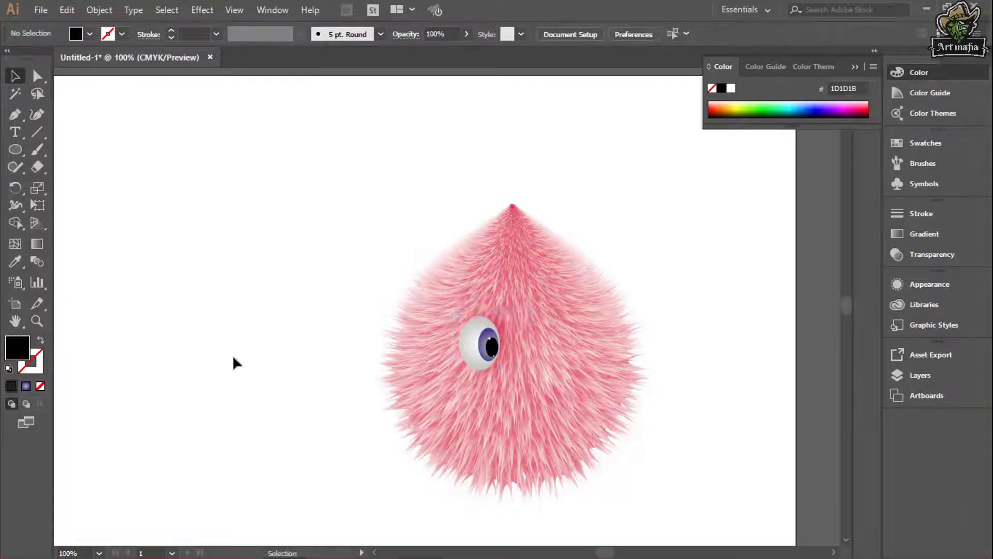
pyautogui.click(479, 381)
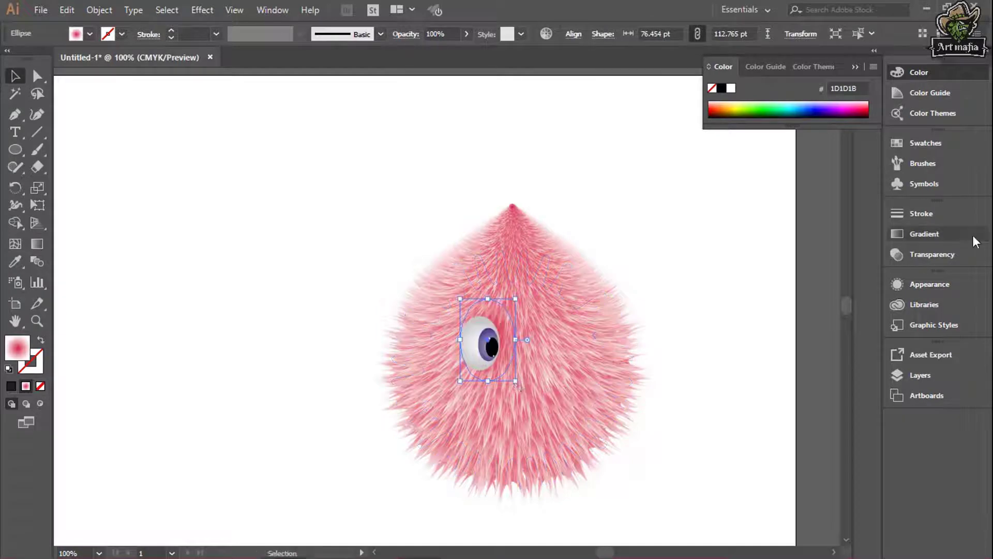
# Move the shadow's crimson gradient stop to about 46% and enlarge the ellipse behind the eye
pyautogui.click(924, 234)
pyautogui.moveTo(711, 323); pyautogui.dragTo(755, 325)
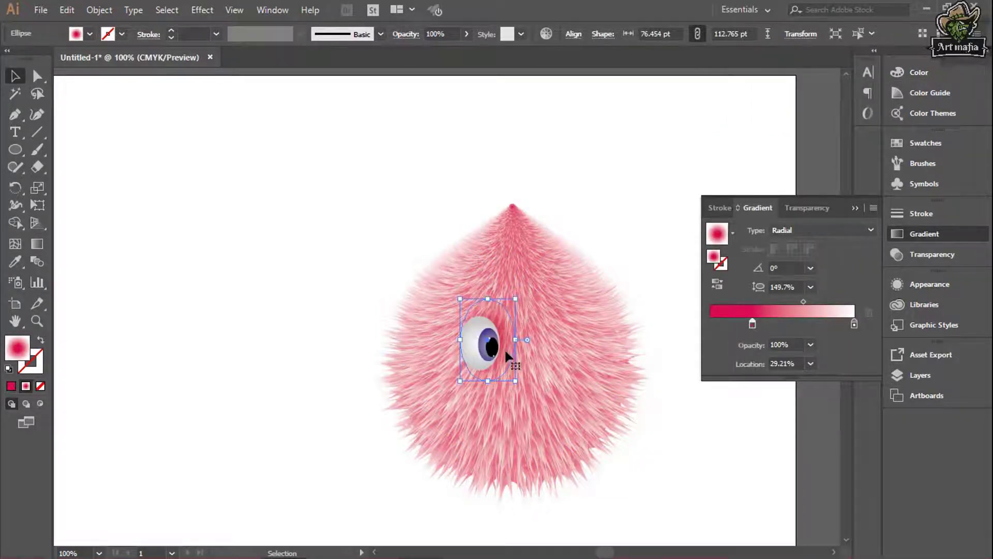
pyautogui.moveTo(504, 348); pyautogui.dragTo(496, 352)
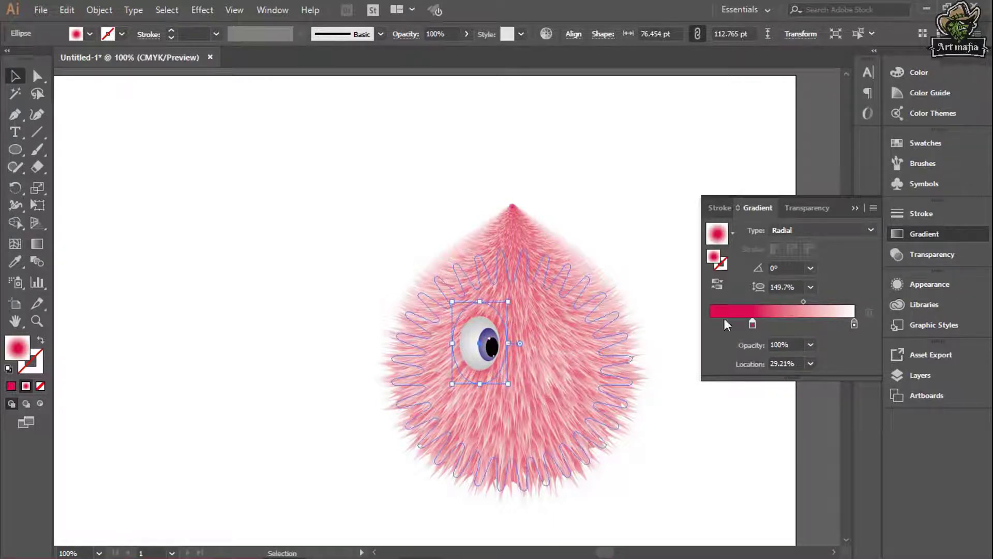
pyautogui.moveTo(752, 324); pyautogui.dragTo(787, 323)
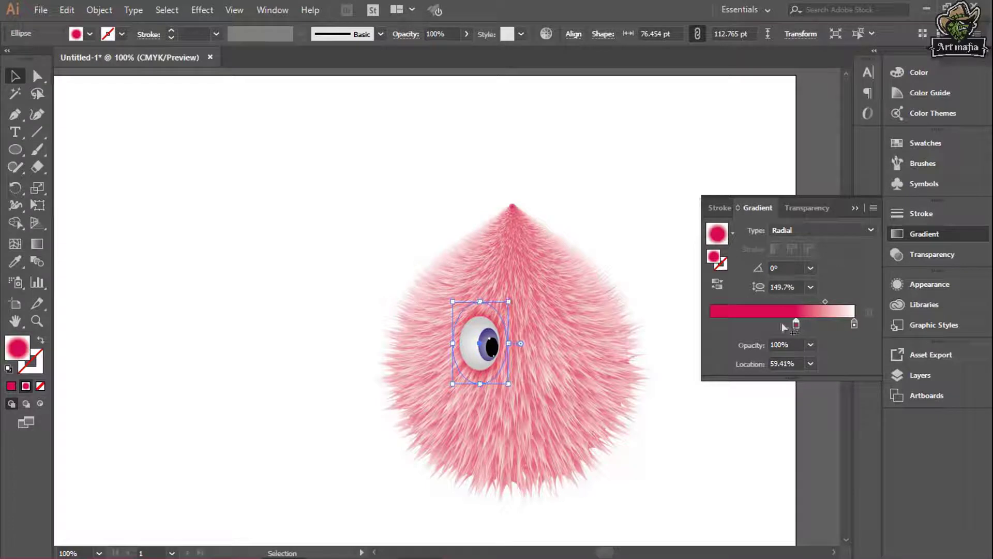
pyautogui.moveTo(508, 383); pyautogui.dragTo(512, 389)
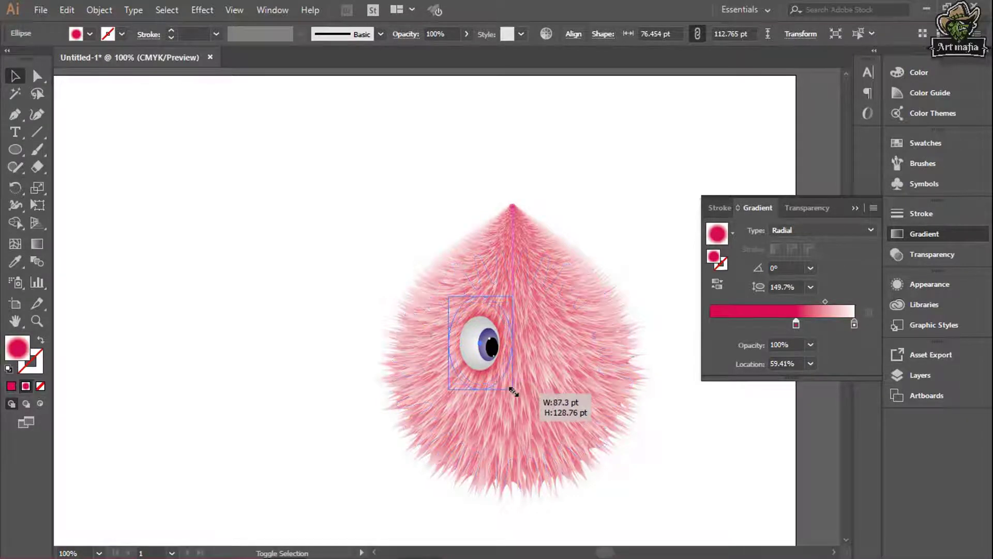
pyautogui.moveTo(795, 324); pyautogui.dragTo(776, 323)
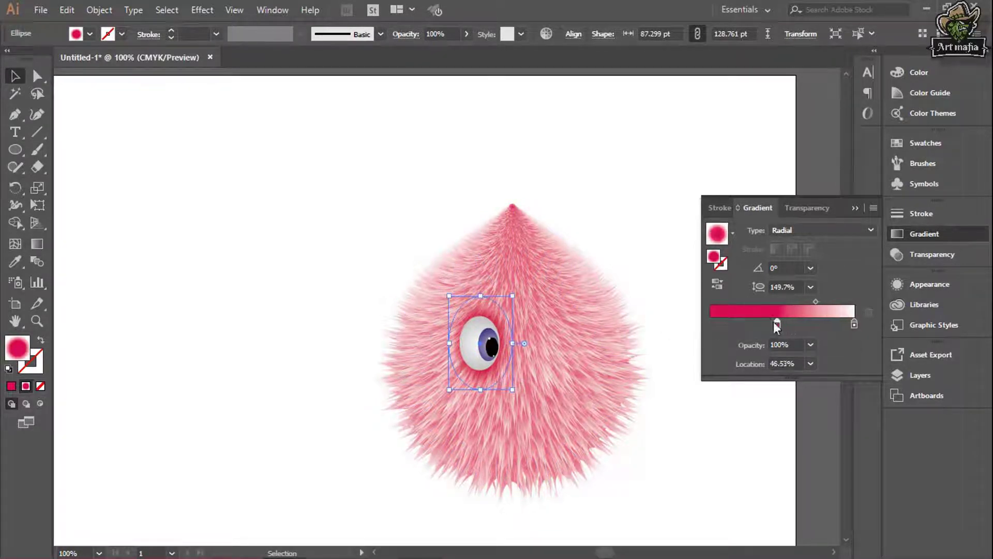
pyautogui.click(317, 308)
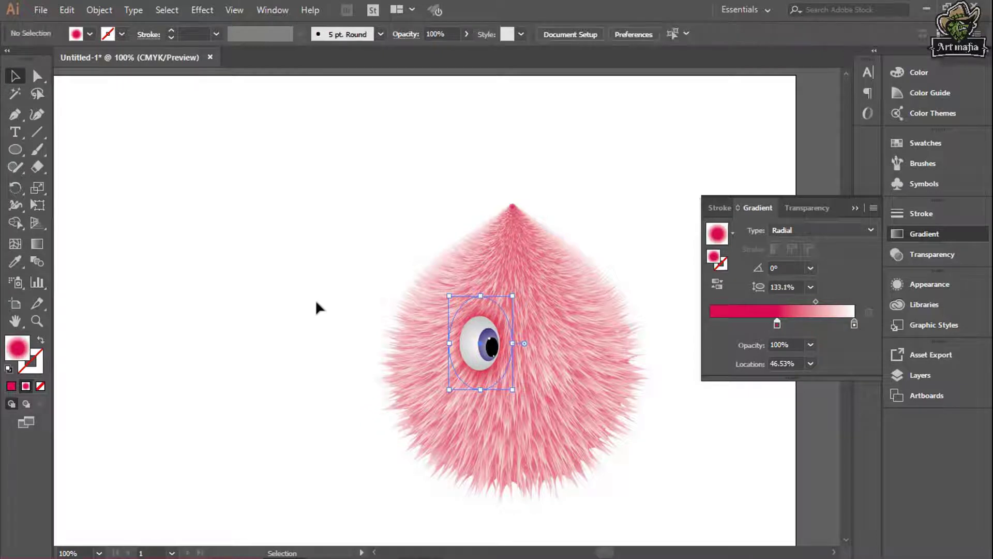
# Reflect the eye across its vertical axis and duplicate a copy to the right
pyautogui.hotkey('ctrl', '=')
pyautogui.click(401, 331)
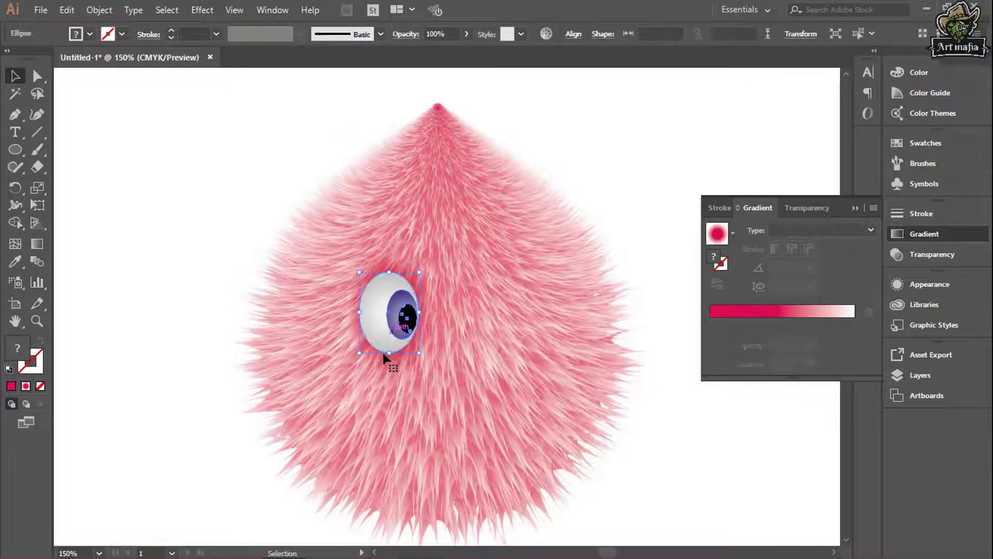
pyautogui.rightClick(387, 308)
pyautogui.moveTo(433, 433)
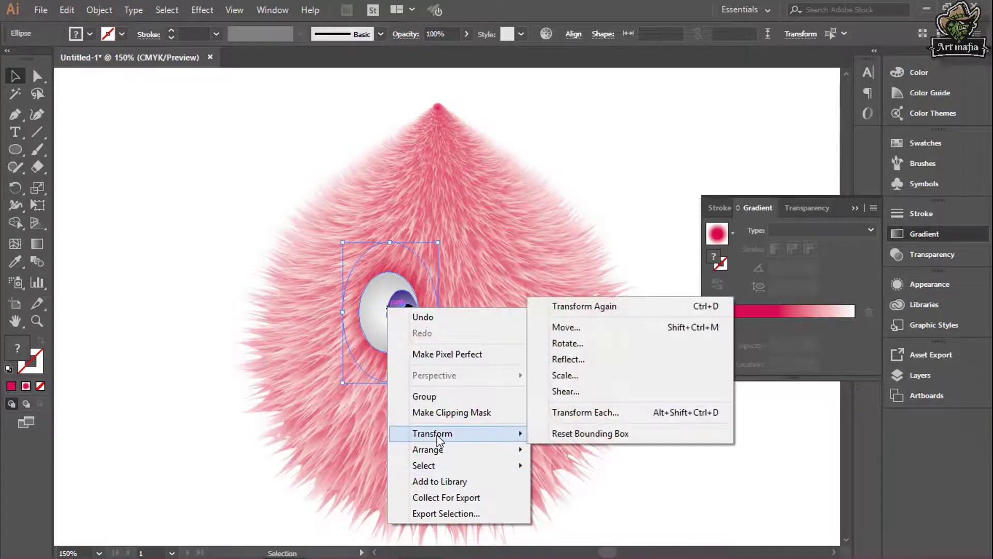
pyautogui.click(559, 344)
pyautogui.click(413, 362)
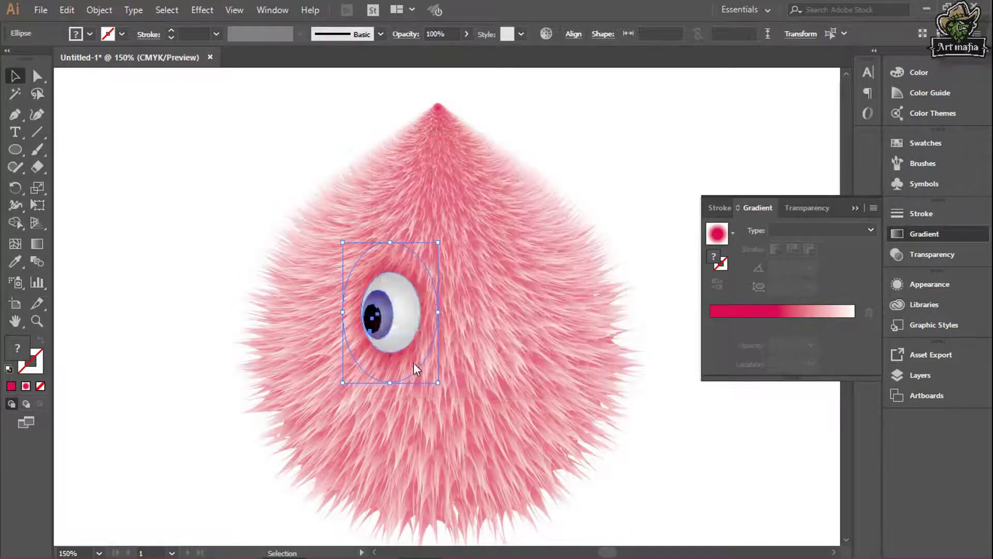
pyautogui.moveTo(396, 325); pyautogui.dragTo(476, 327)
pyautogui.click(386, 370)
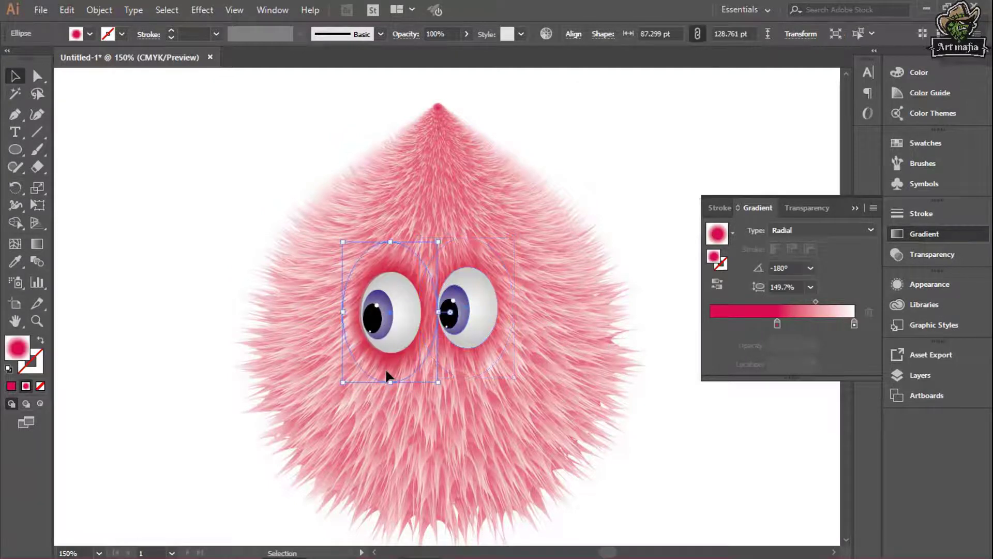
# Shift the left eye's shadow ellipse slightly right and up
pyautogui.keyDown('shift'); pyautogui.click(407, 328); pyautogui.keyUp('shift')
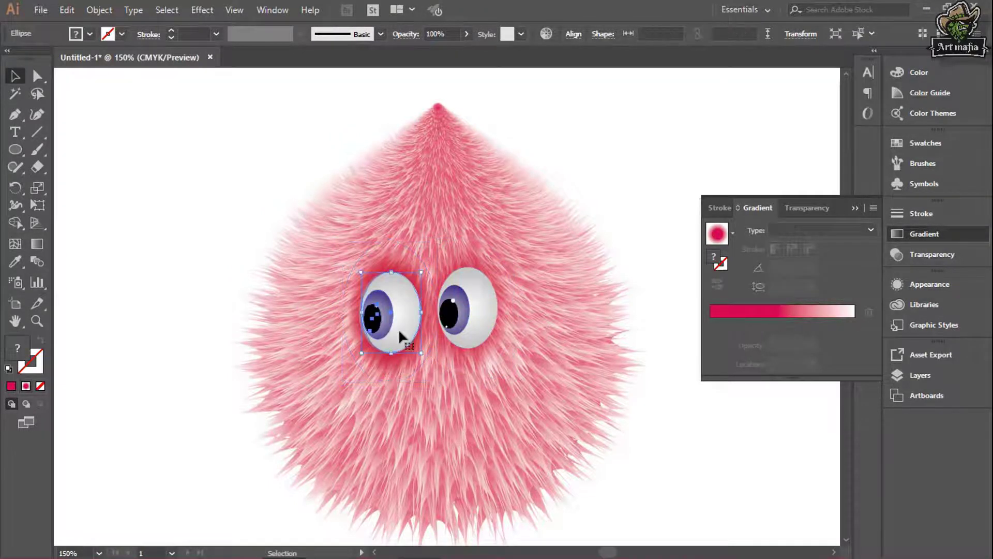
pyautogui.click(373, 366)
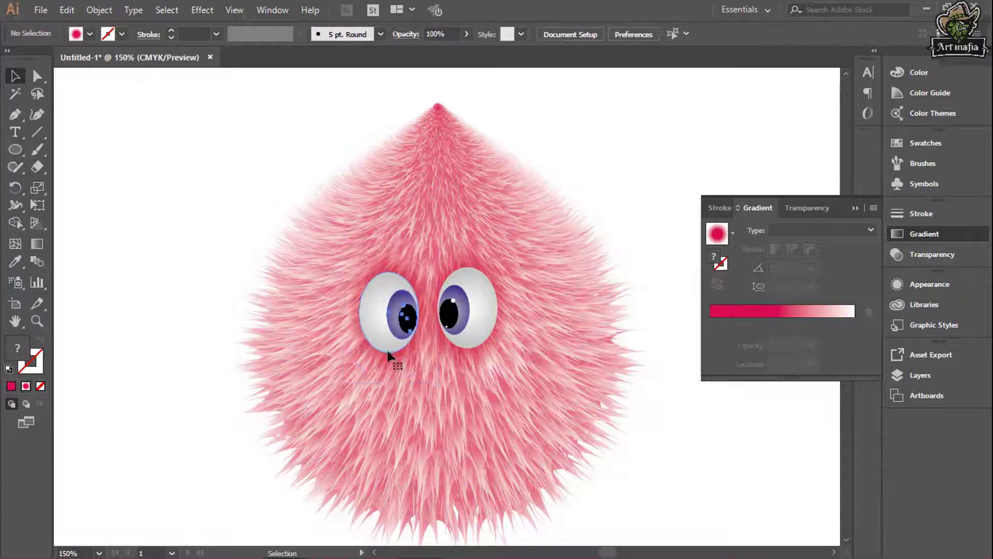
pyautogui.click(387, 355)
pyautogui.moveTo(388, 334); pyautogui.dragTo(397, 334)
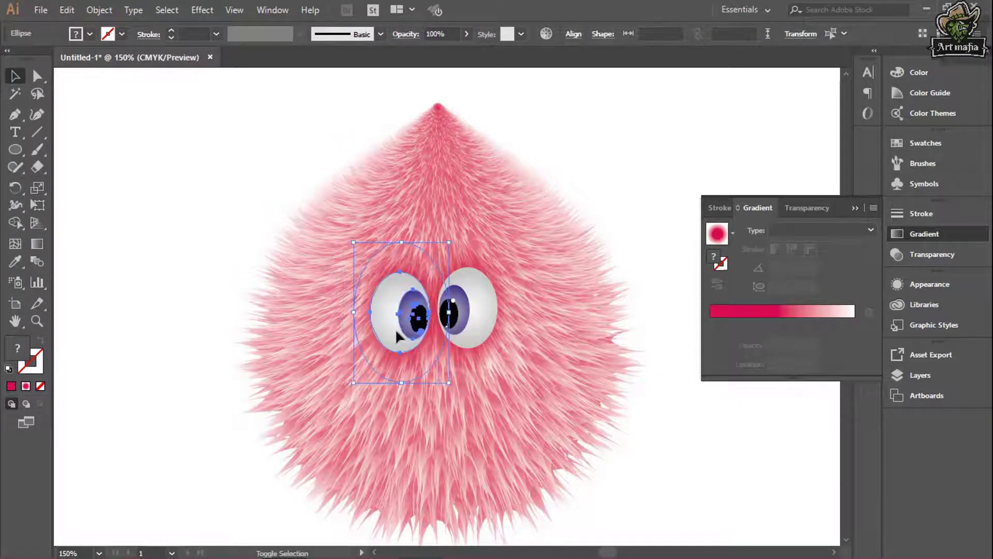
pyautogui.press('Up')
pyautogui.press('Up')
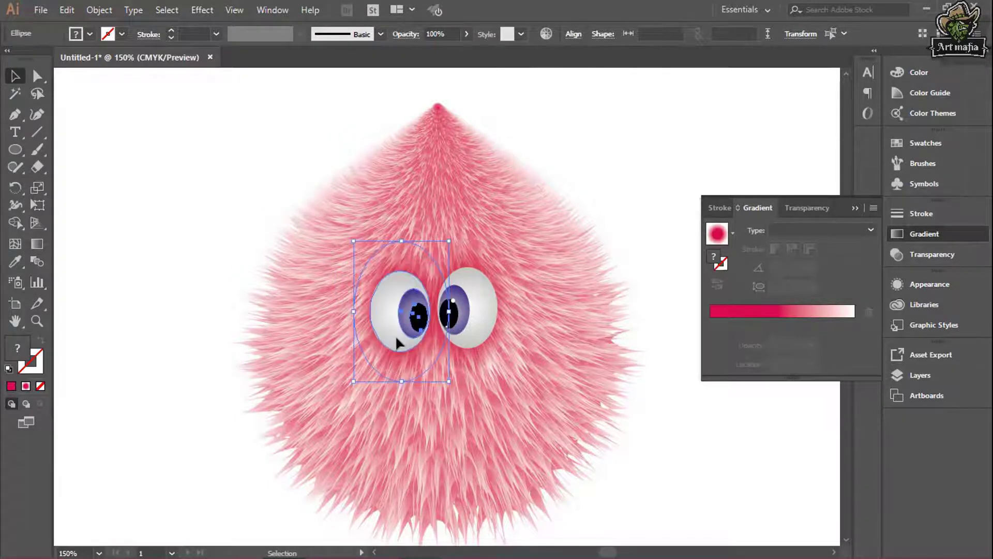
# Move the right eye and its shadow leftward to centre the pair on the face
pyautogui.click(484, 326)
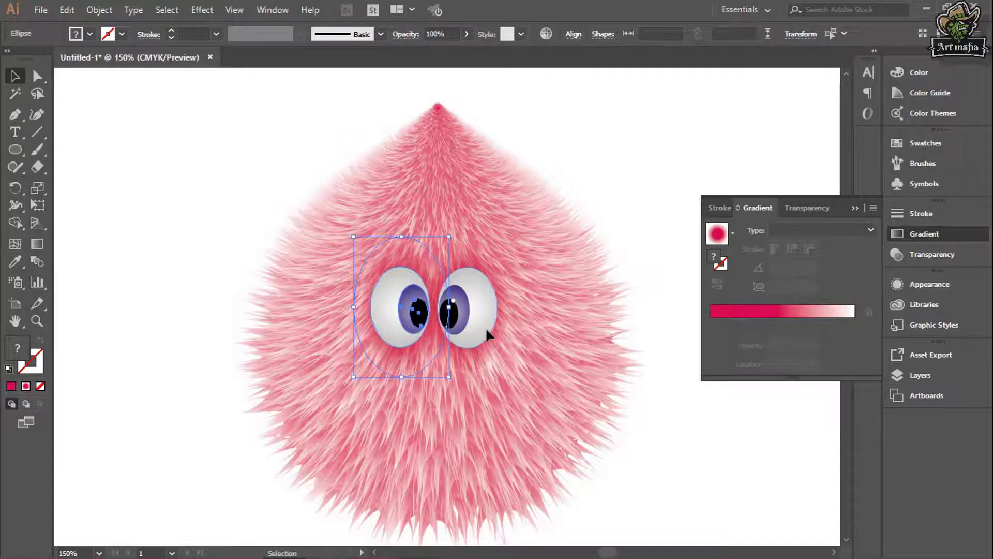
pyautogui.keyDown('shift'); pyautogui.click(504, 326); pyautogui.keyUp('shift')
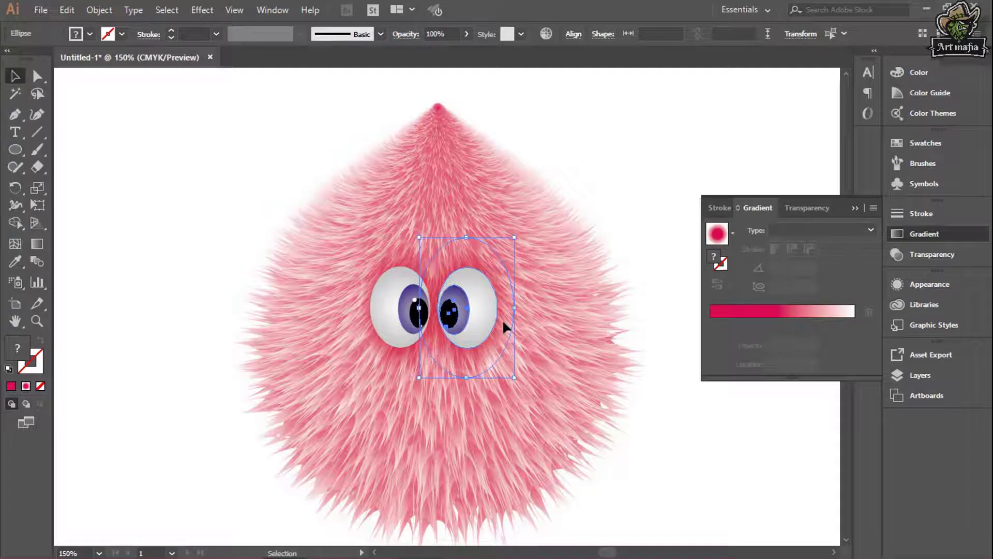
pyautogui.moveTo(503, 323); pyautogui.dragTo(478, 320)
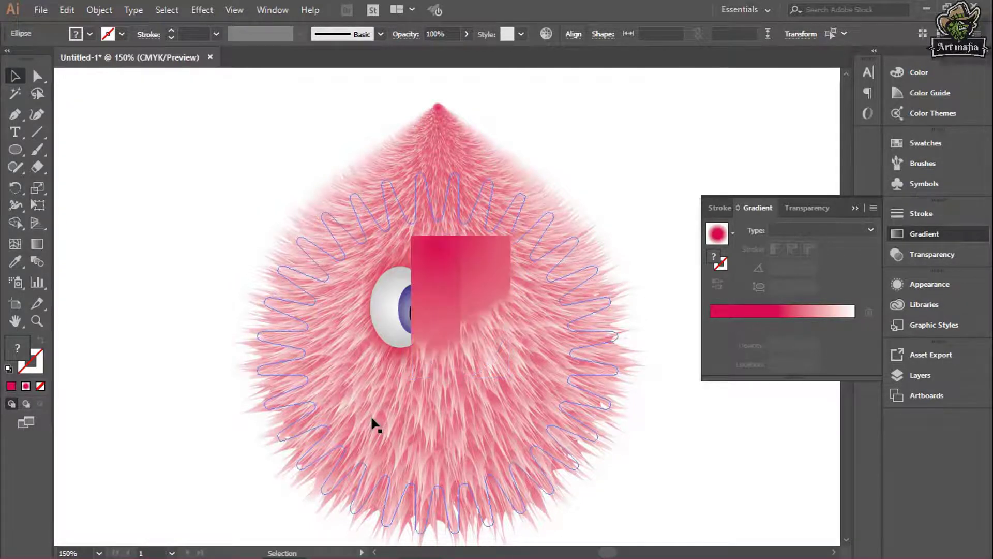
pyautogui.click(218, 284)
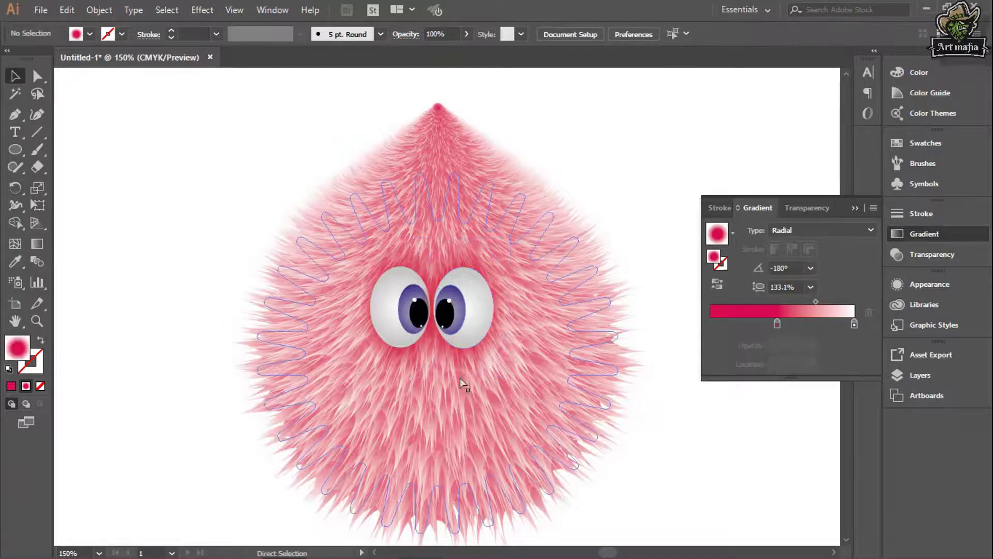
pyautogui.hotkey('ctrl', '+')
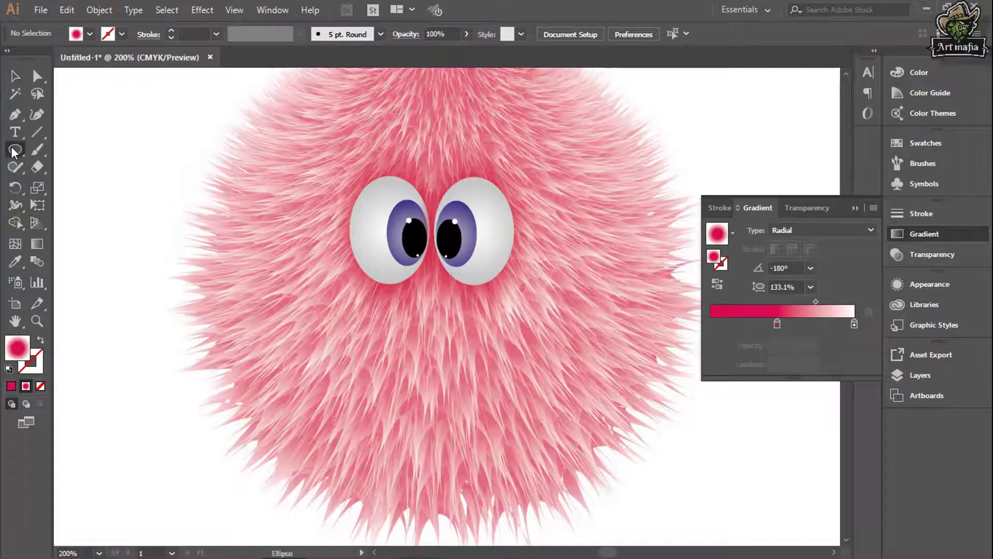
# Draw a small tall ellipse just below the eyes for the nose
pyautogui.moveTo(14, 151); pyautogui.dragTo(72, 184)
pyautogui.moveTo(430, 270); pyautogui.dragTo(446, 311)
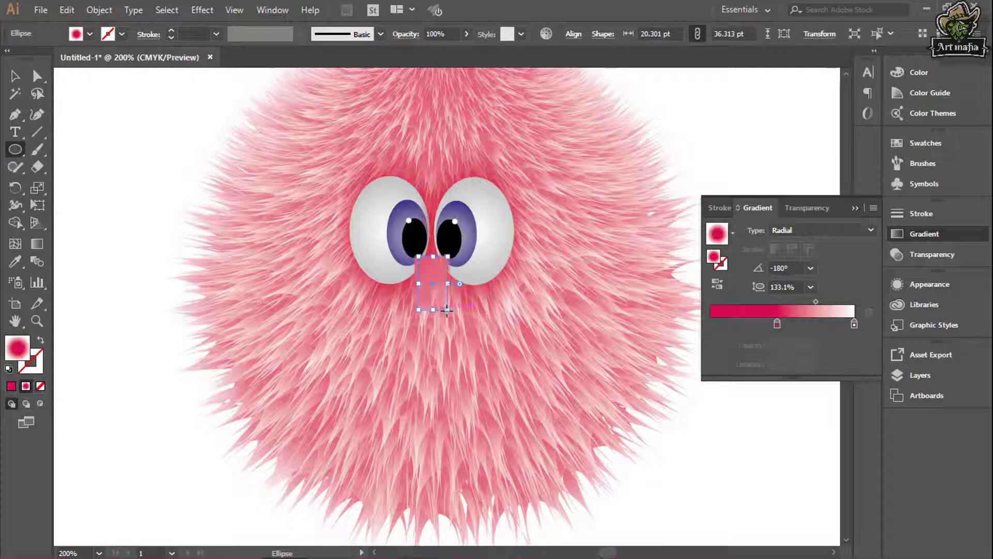
# Convert the nose oval into a gradient mesh, undoing the extra mesh lines
pyautogui.click(16, 243)
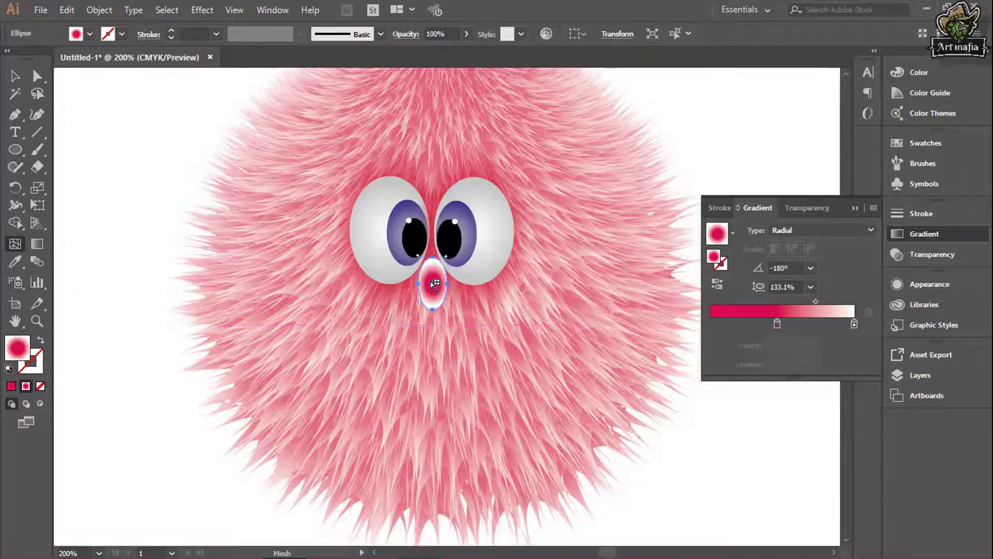
pyautogui.click(434, 284)
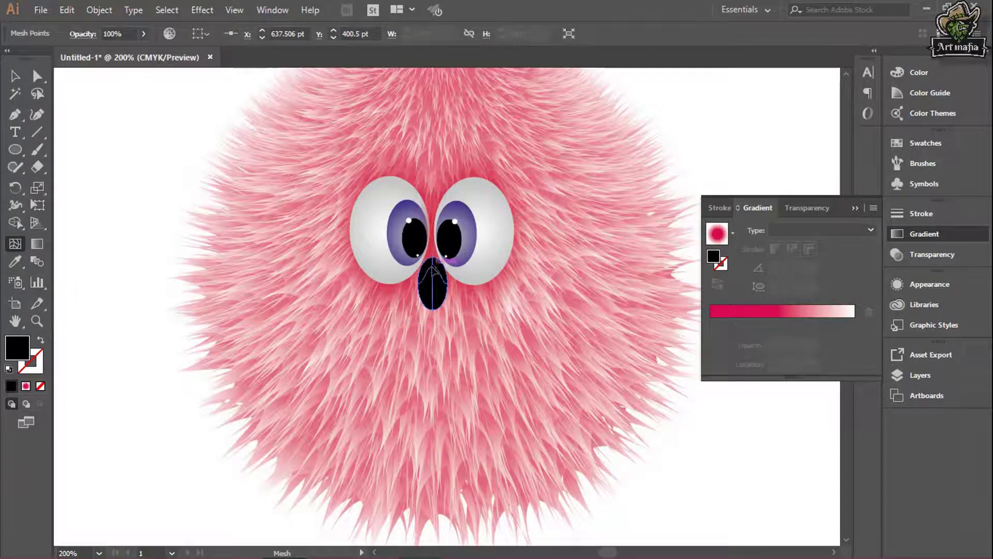
pyautogui.hotkey('ctrl', '+')
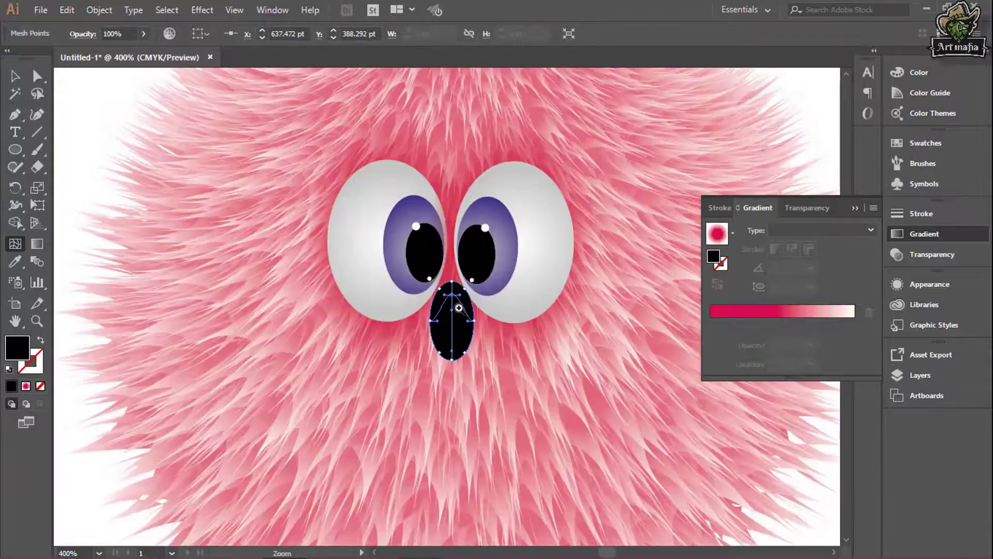
pyautogui.moveTo(458, 308); pyautogui.dragTo(481, 311)
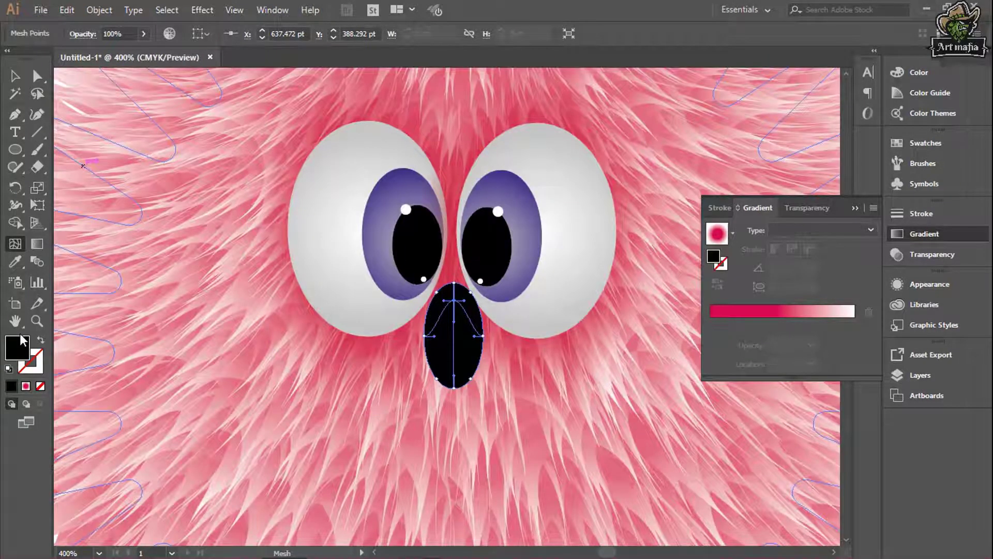
pyautogui.click(463, 337)
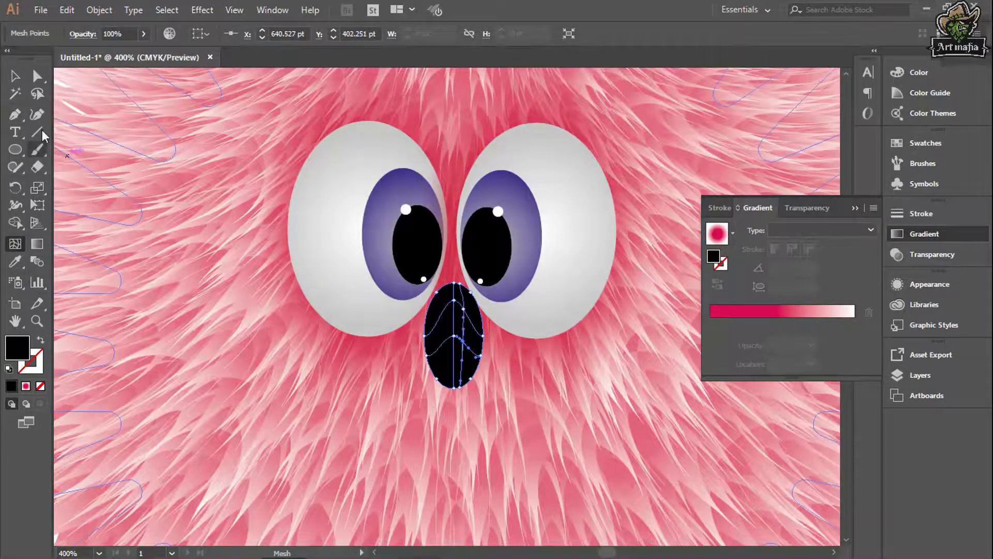
pyautogui.hotkey('ctrl', 'z')
pyautogui.click(15, 76)
# Check the nose's colour in the Color, Color Guide, Gradient and Stroke panels
pyautogui.click(900, 72)
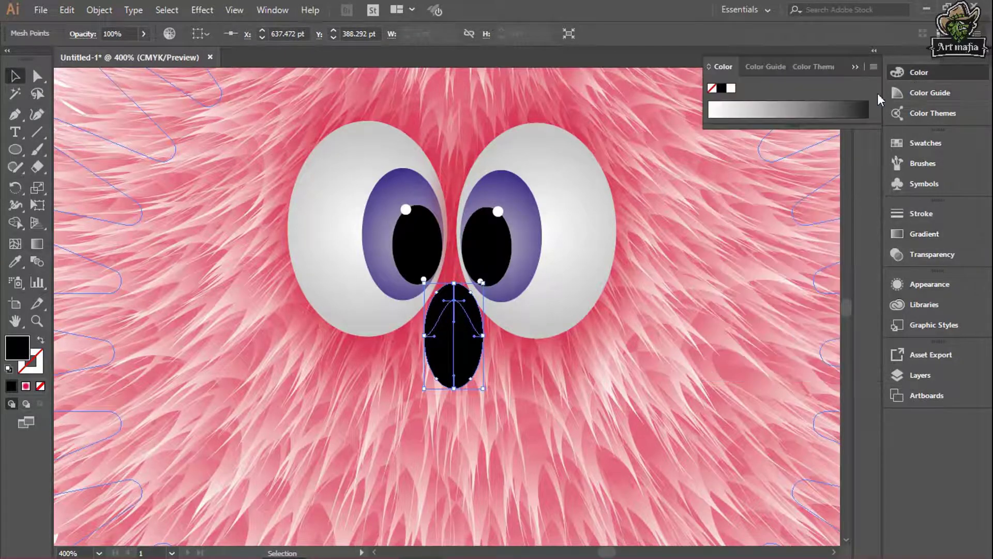
pyautogui.click(920, 92)
pyautogui.click(911, 73)
pyautogui.click(759, 66)
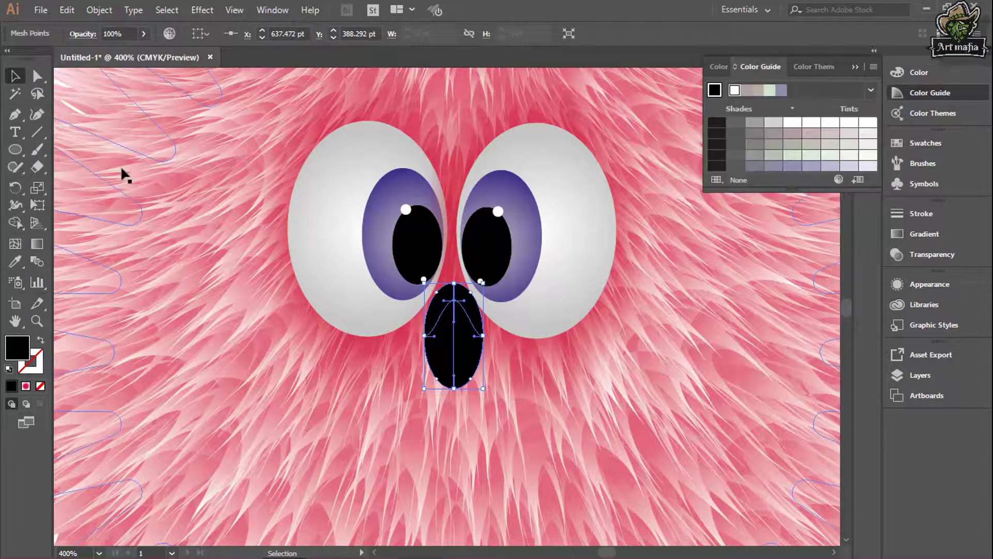
pyautogui.click(923, 234)
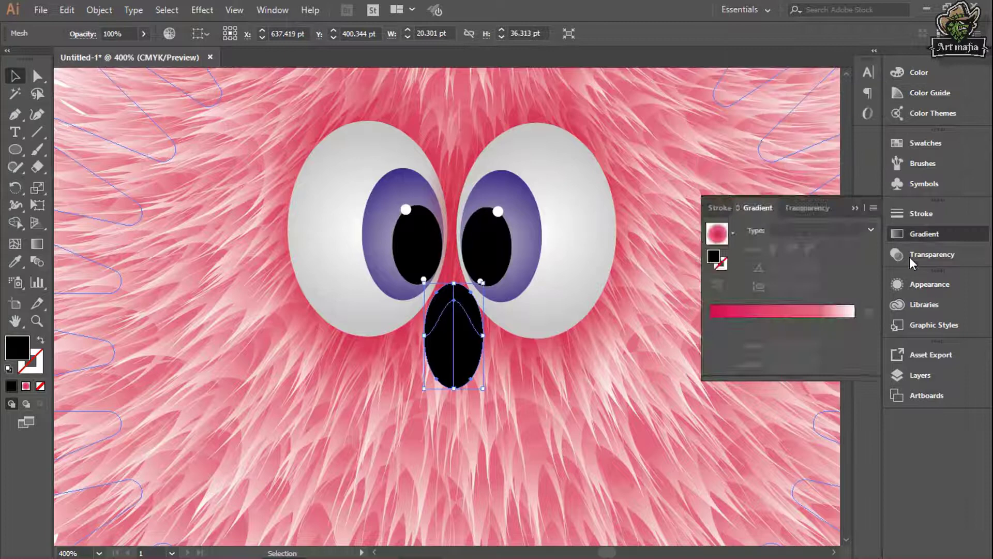
pyautogui.click(948, 213)
# Fill the nose with an orange swatch and colour its top mesh point white
pyautogui.click(902, 144)
pyautogui.click(838, 182)
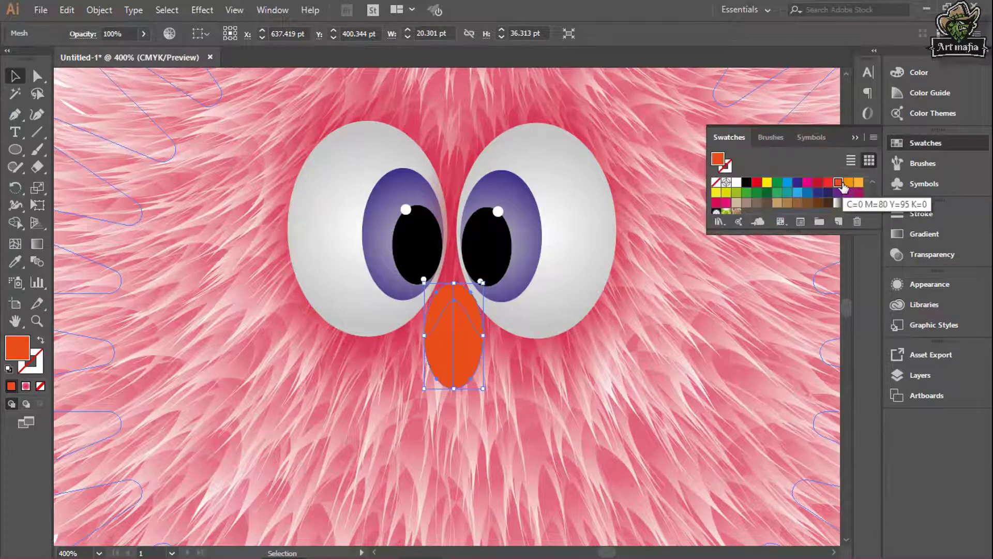
pyautogui.press('u')
pyautogui.click(454, 300)
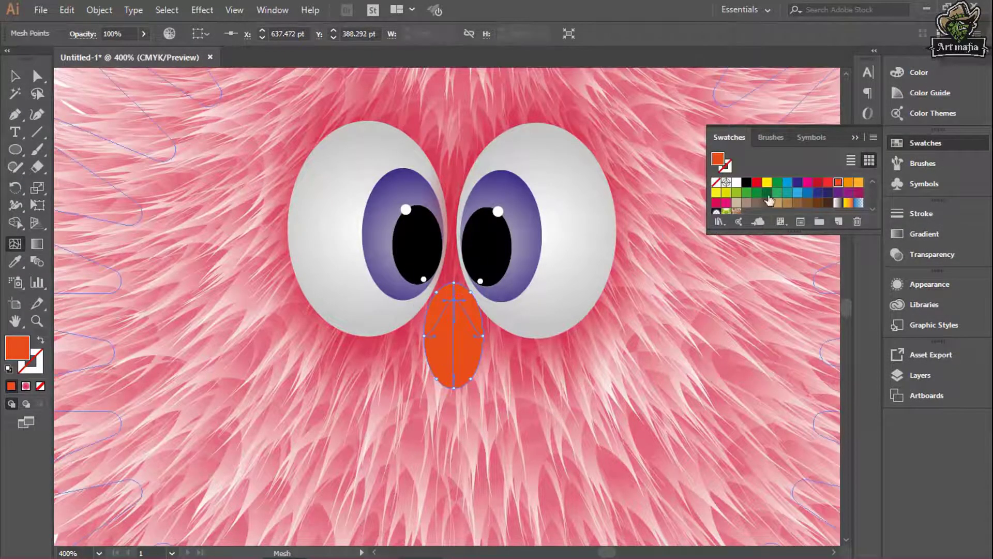
pyautogui.click(737, 182)
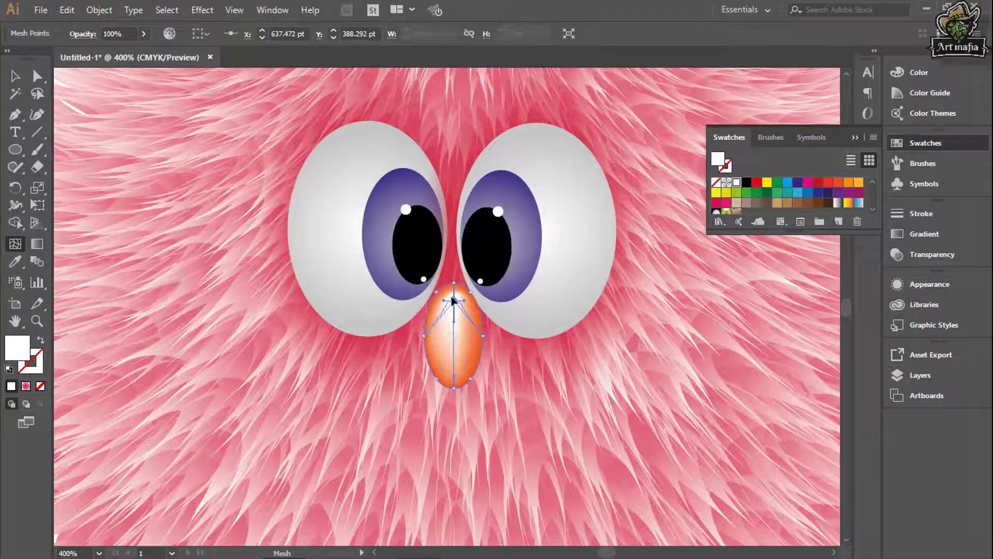
pyautogui.click(455, 381)
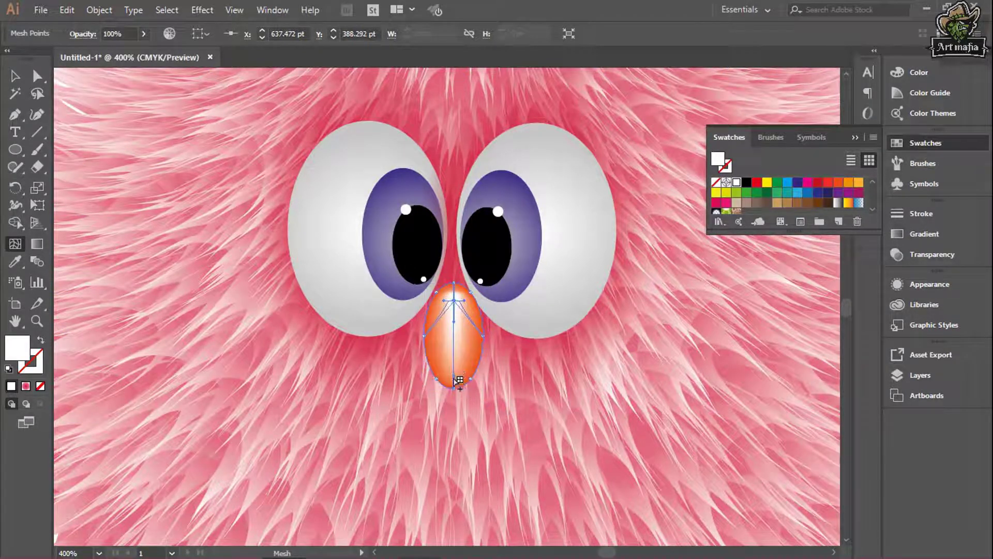
# Undo the stretched nose highlight and zoom to fit the whole artboard
pyautogui.hotkey('ctrl', 'z')
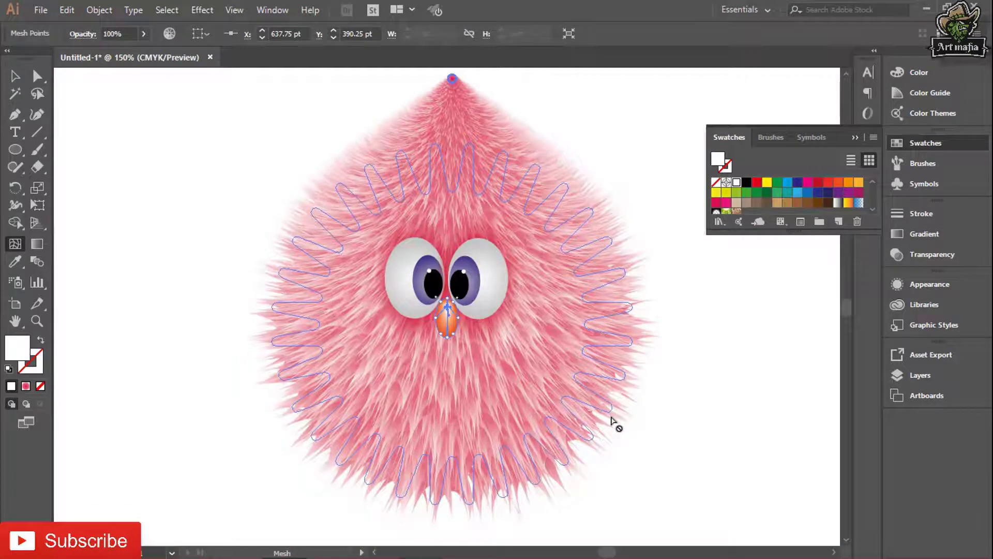
pyautogui.press('v')
pyautogui.click(206, 321)
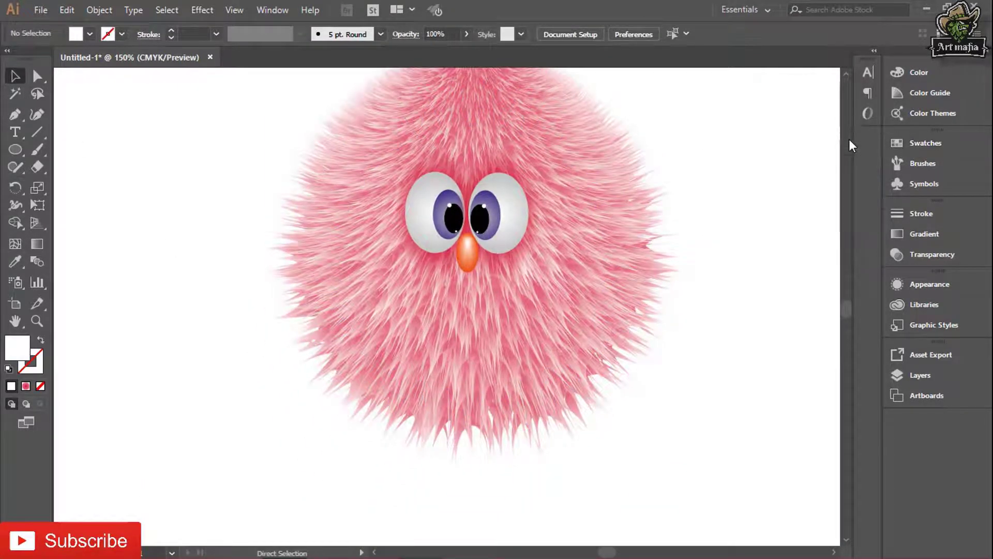
pyautogui.hotkey('ctrl', '1')
pyautogui.moveTo(280, 282); pyautogui.dragTo(411, 339)
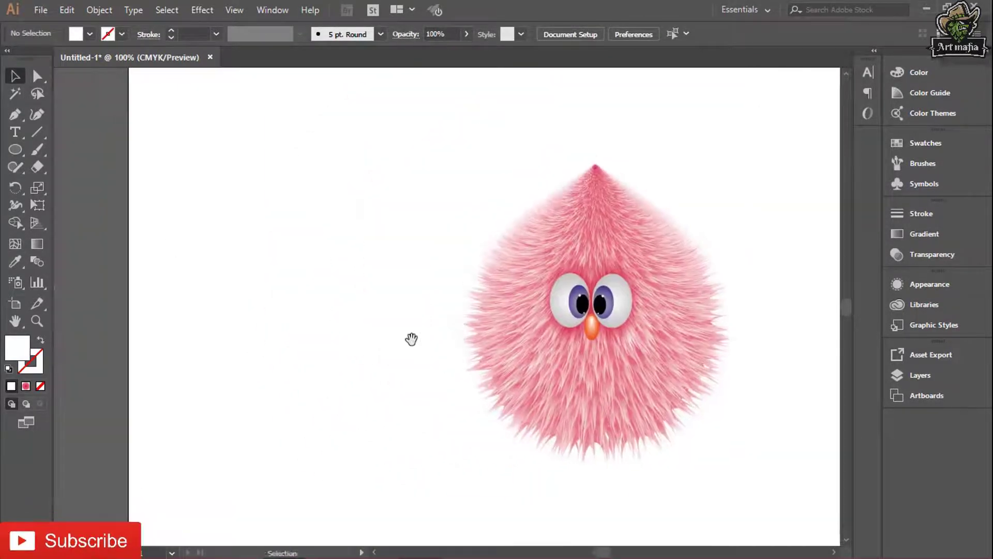
pyautogui.hotkey('ctrl', '0')
# Drag the finished creature to the centre of the artboard
pyautogui.moveTo(352, 155)
pyautogui.mouseDown()
pyautogui.moveTo(628, 362)
pyautogui.moveTo(520, 349)
pyautogui.mouseUp()
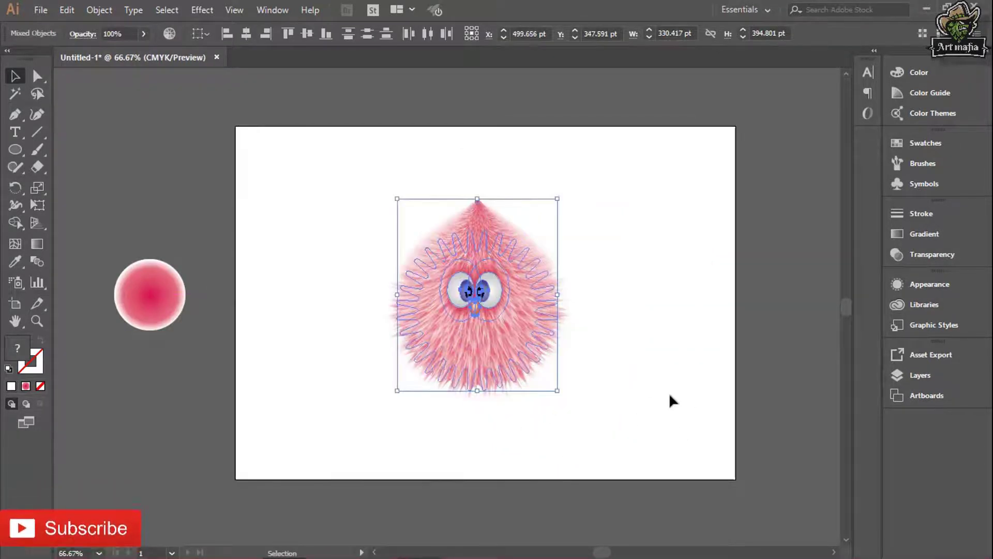
pyautogui.click(669, 392)
pyautogui.moveTo(19, 155); pyautogui.dragTo(73, 145)
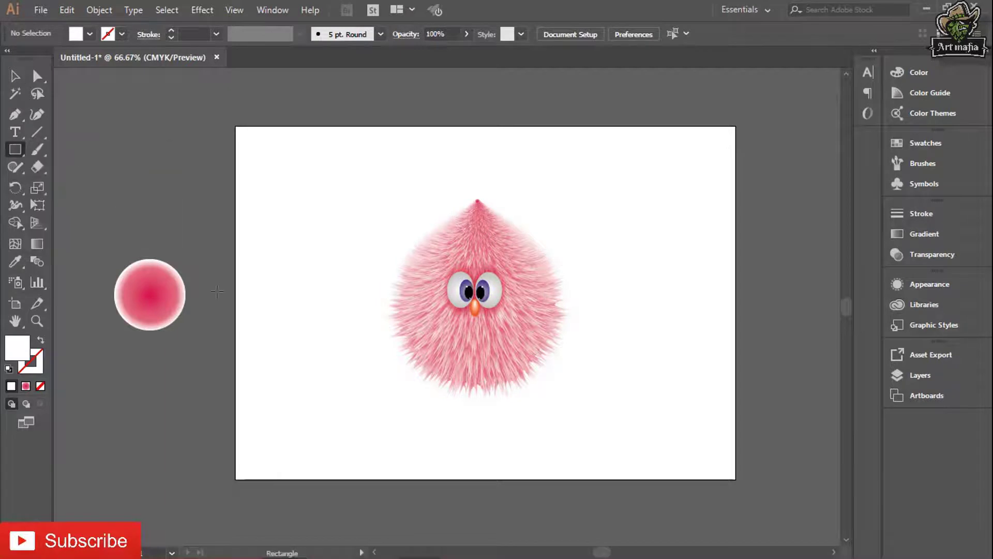
# Draw an artboard-sized rectangle with a reversed, white-centred radial gradient, removing the middle stop
pyautogui.moveTo(236, 126); pyautogui.dragTo(735, 478)
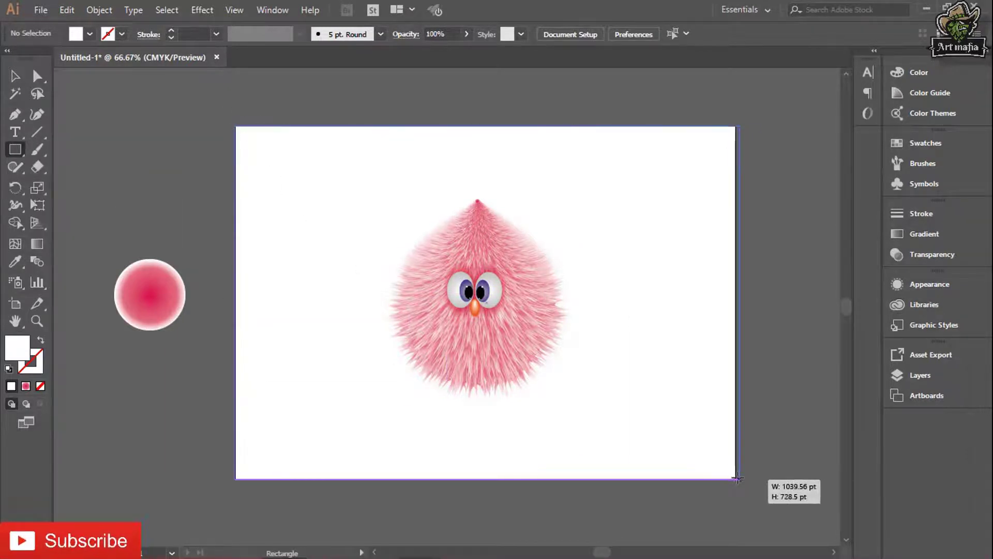
pyautogui.click(25, 385)
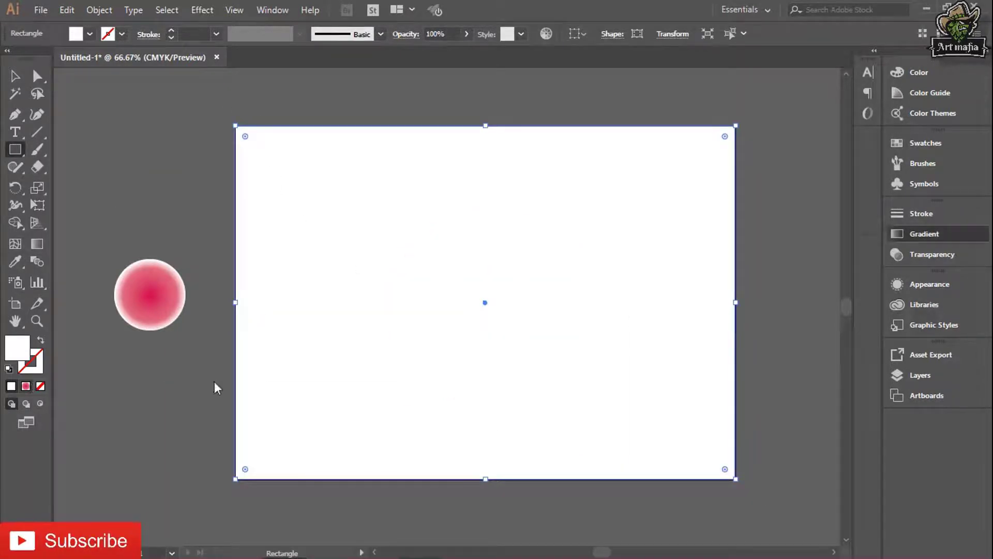
pyautogui.click(716, 285)
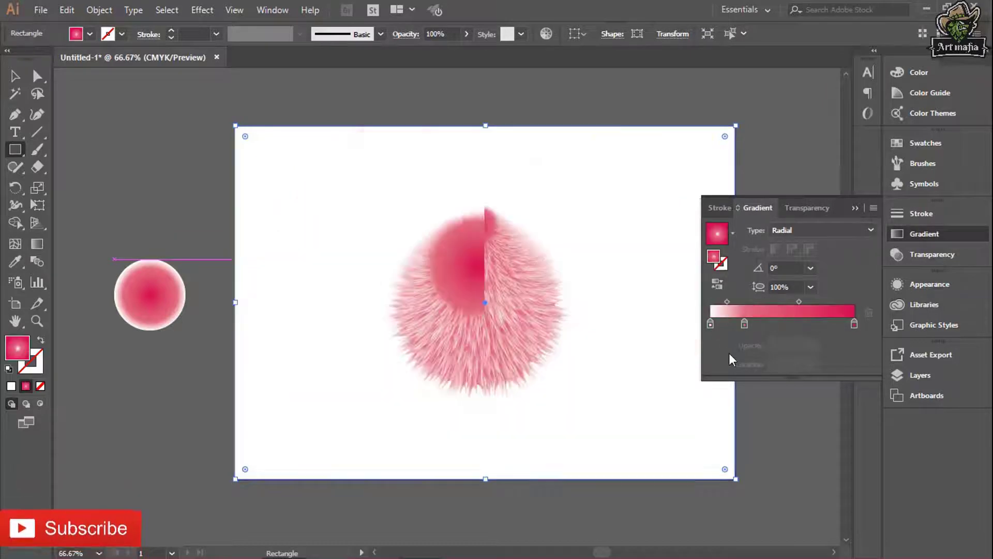
pyautogui.moveTo(744, 324); pyautogui.dragTo(761, 359)
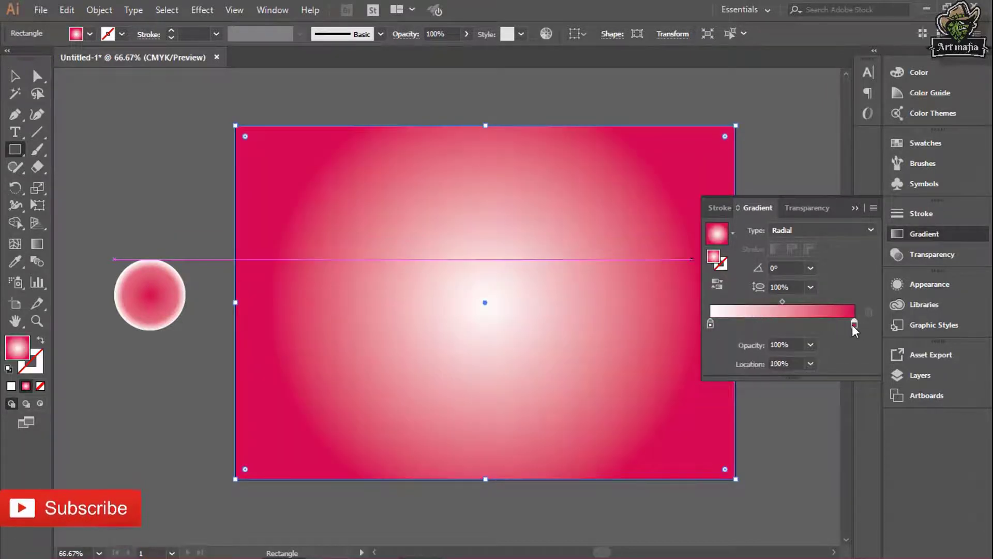
# Make the outer gradient stop orange via CMYK and add a stop at about 38%
pyautogui.doubleClick(854, 324)
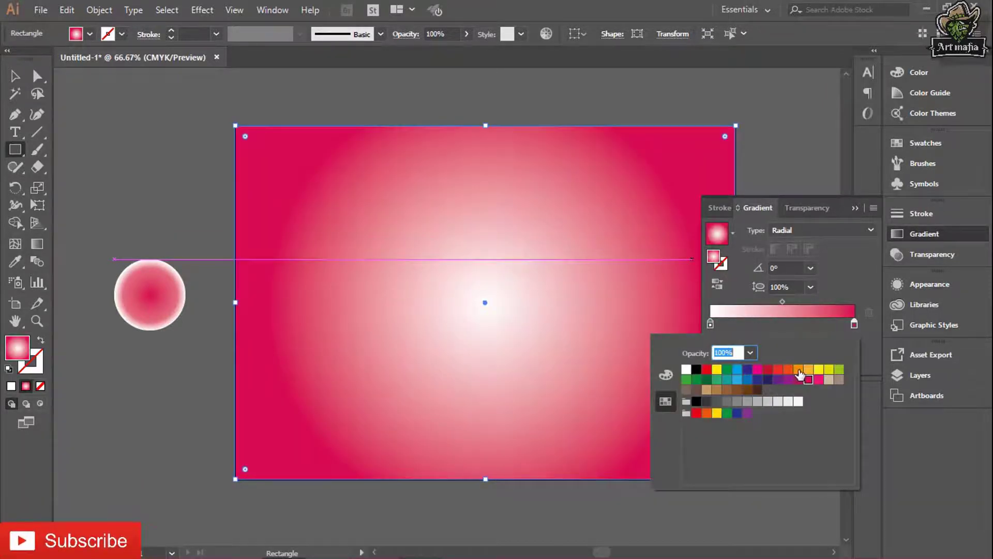
pyautogui.click(788, 370)
pyautogui.click(798, 370)
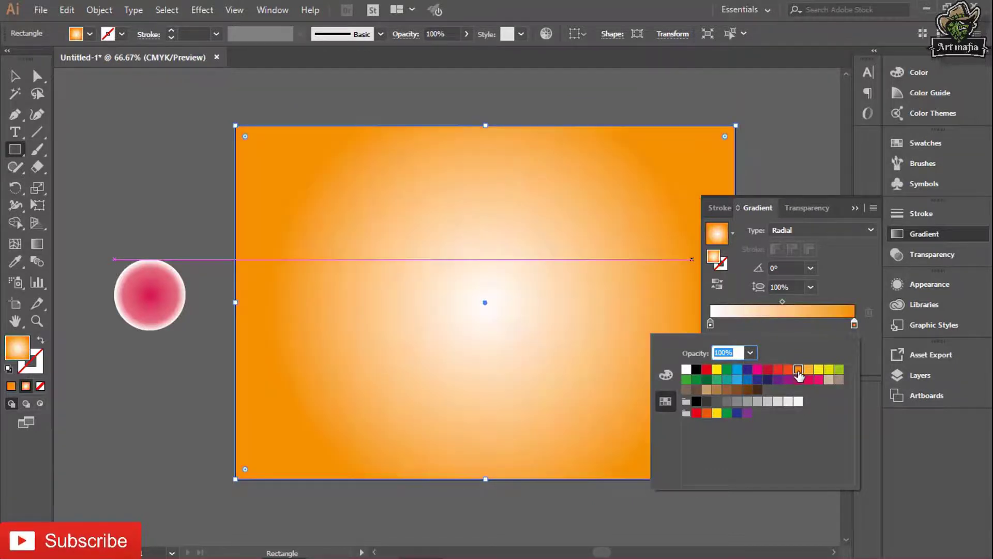
pyautogui.click(788, 369)
pyautogui.doubleClick(854, 324)
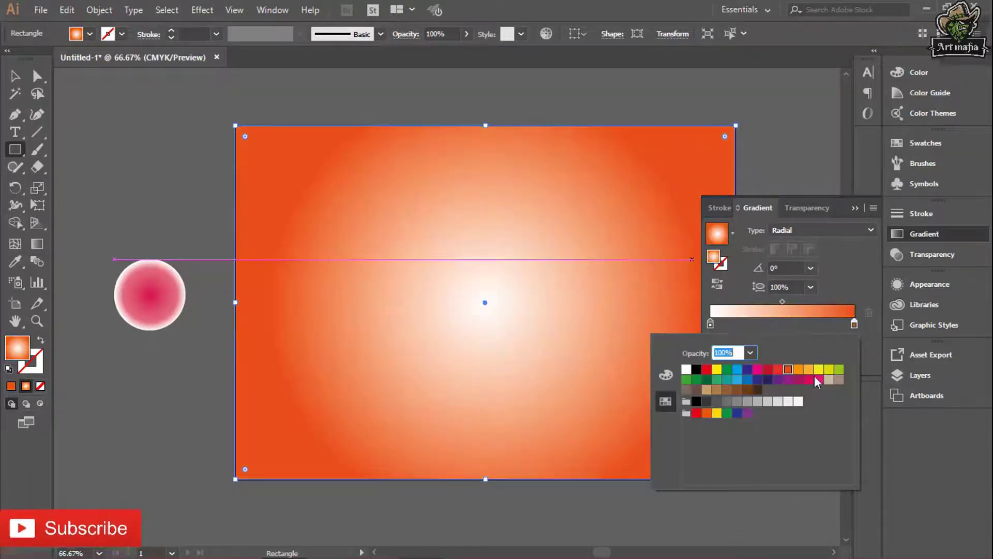
pyautogui.click(666, 375)
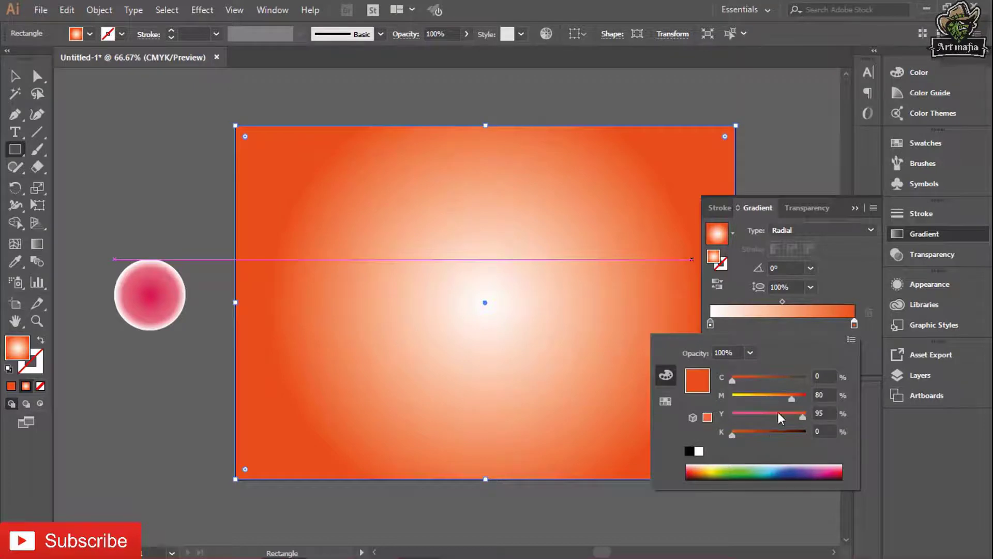
pyautogui.click(777, 395)
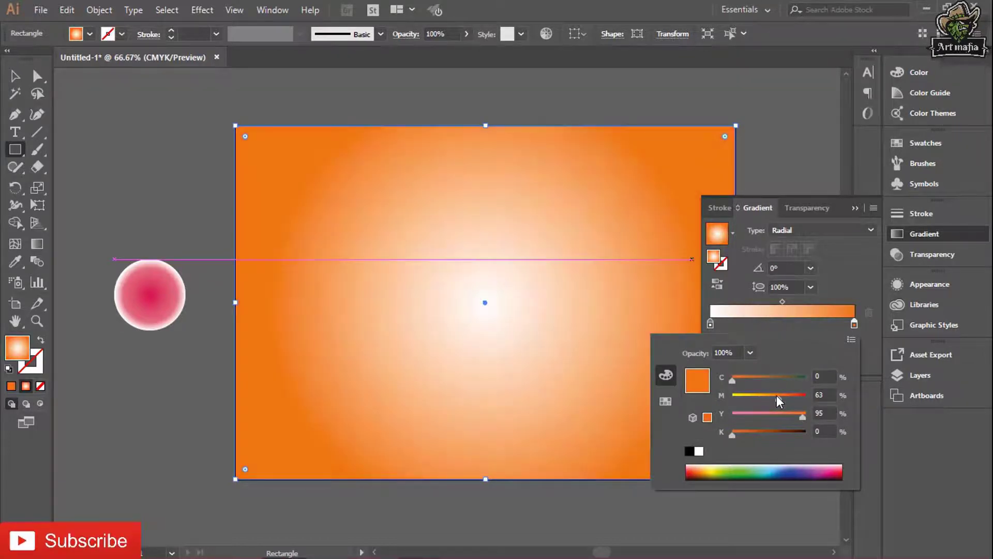
pyautogui.click(810, 323)
pyautogui.moveTo(808, 323)
pyautogui.mouseDown()
pyautogui.moveTo(766, 321)
pyautogui.moveTo(780, 321)
pyautogui.mouseUp()
# Send the background rectangle behind the creature
pyautogui.press('v')
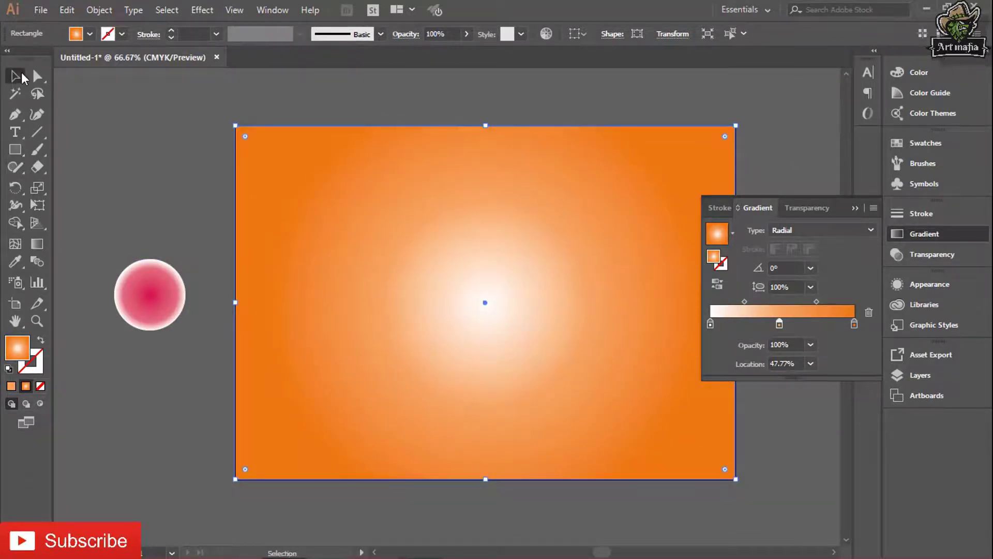
pyautogui.rightClick(464, 247)
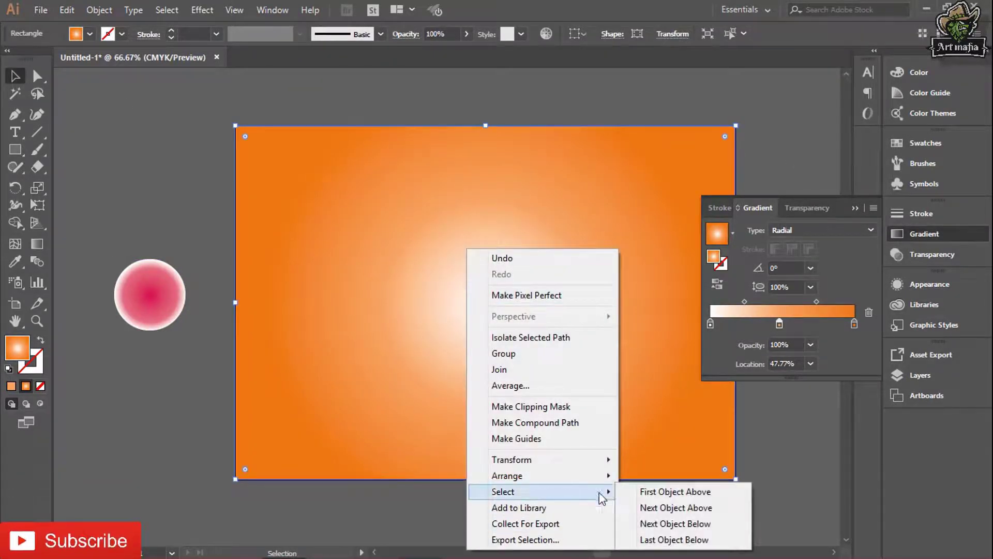
pyautogui.click(682, 522)
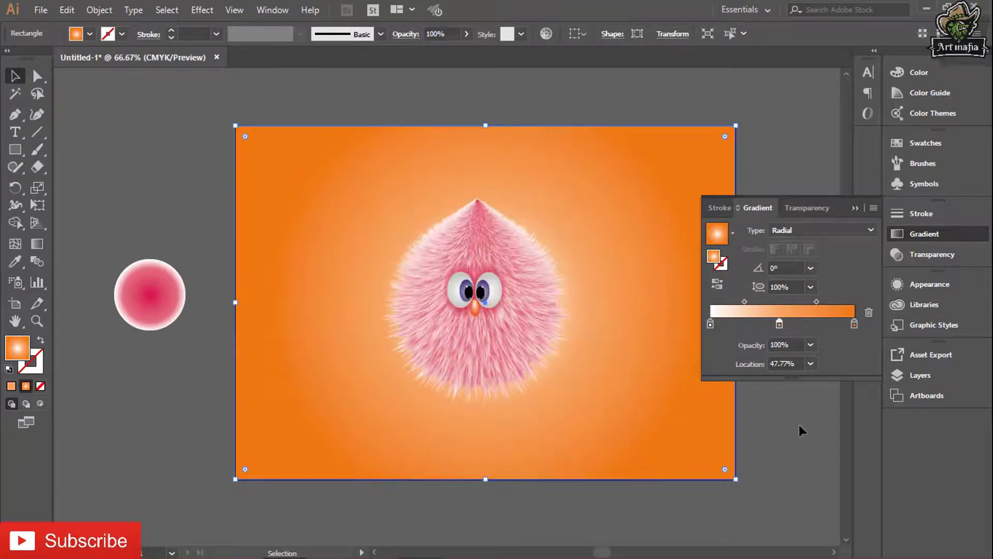
pyautogui.click(799, 422)
pyautogui.click(625, 408)
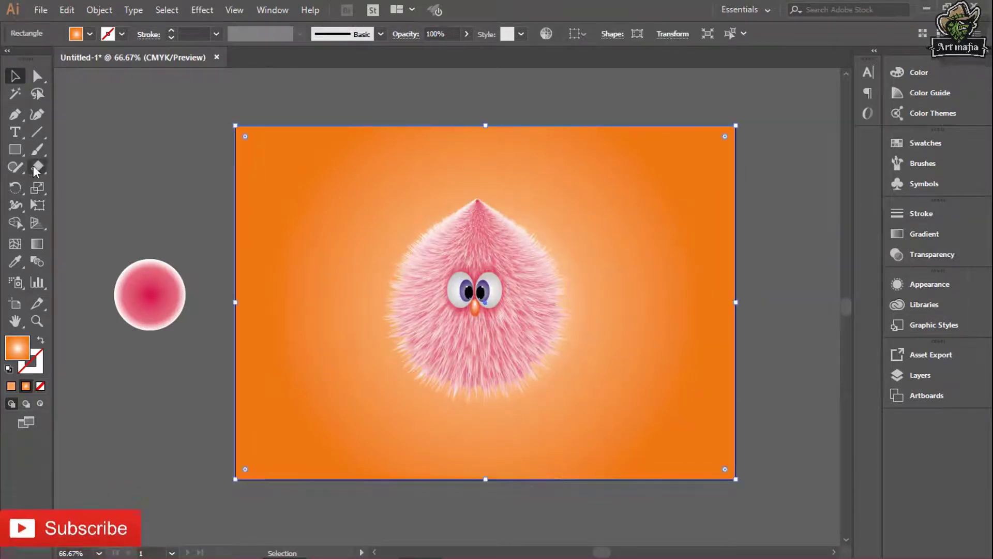
pyautogui.moveTo(15, 149); pyautogui.dragTo(77, 184)
# Draw a wide ellipse left of the artboard with a reversed radial gradient, left stop dark brown
pyautogui.moveTo(119, 396); pyautogui.dragTo(250, 450)
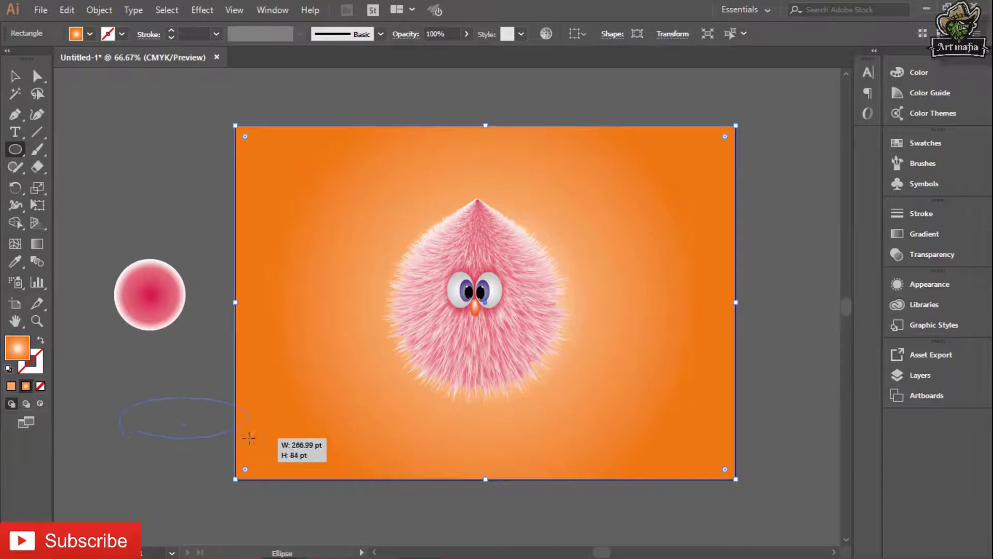
pyautogui.click(920, 237)
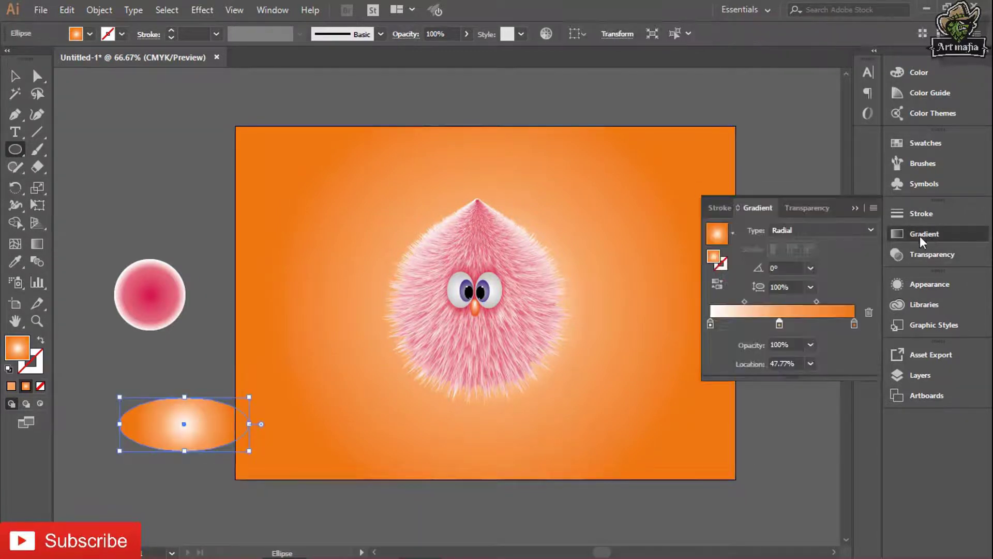
pyautogui.click(714, 286)
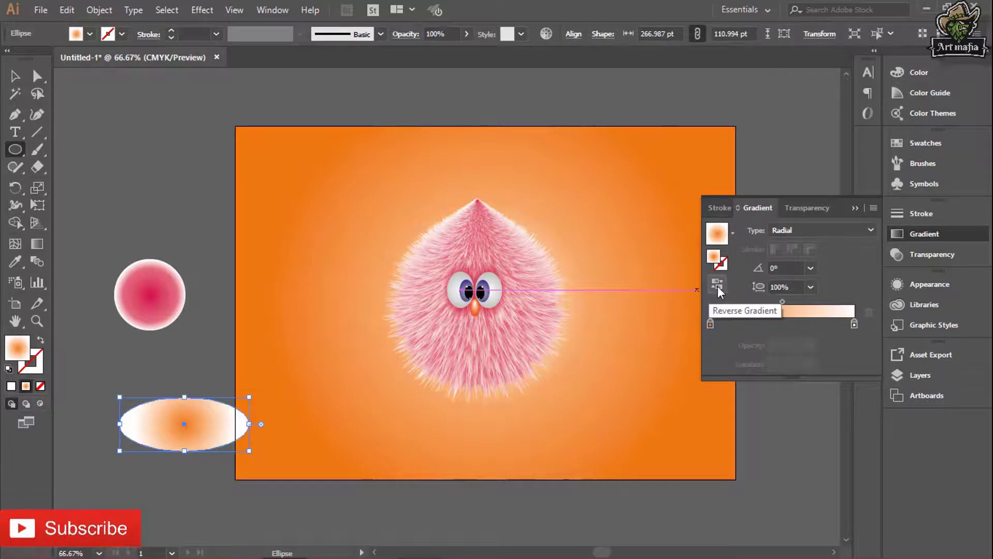
pyautogui.click(815, 232)
pyautogui.click(815, 232)
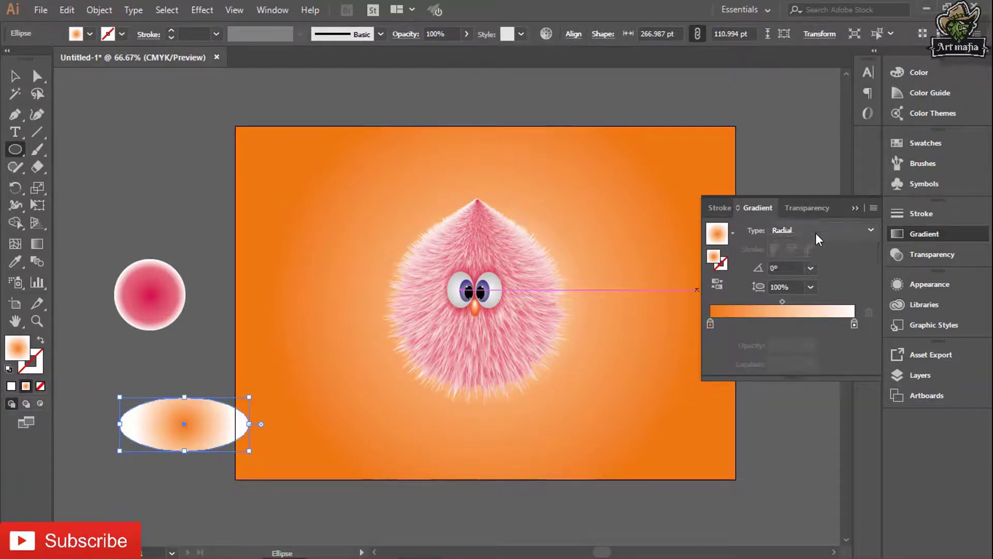
pyautogui.click(708, 324)
pyautogui.doubleClick(708, 322)
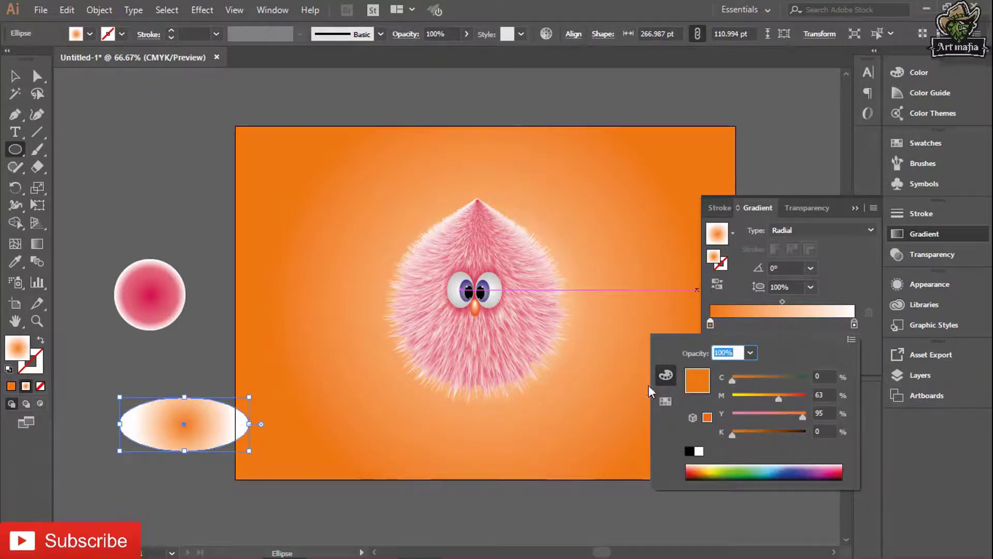
pyautogui.click(666, 401)
pyautogui.click(757, 389)
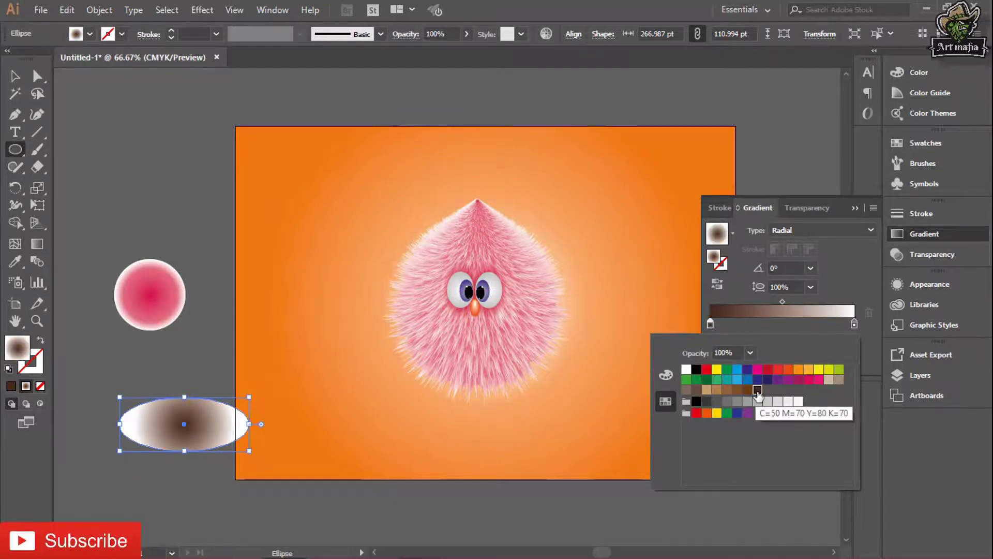
# Set the ellipse's transparency blend mode to Multiply
pyautogui.click(821, 209)
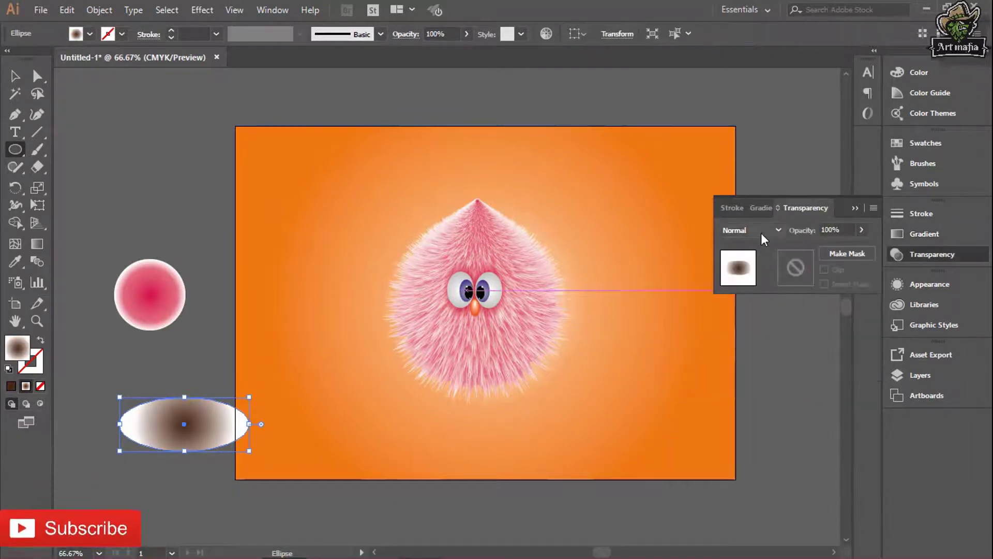
pyautogui.click(762, 233)
pyautogui.click(762, 285)
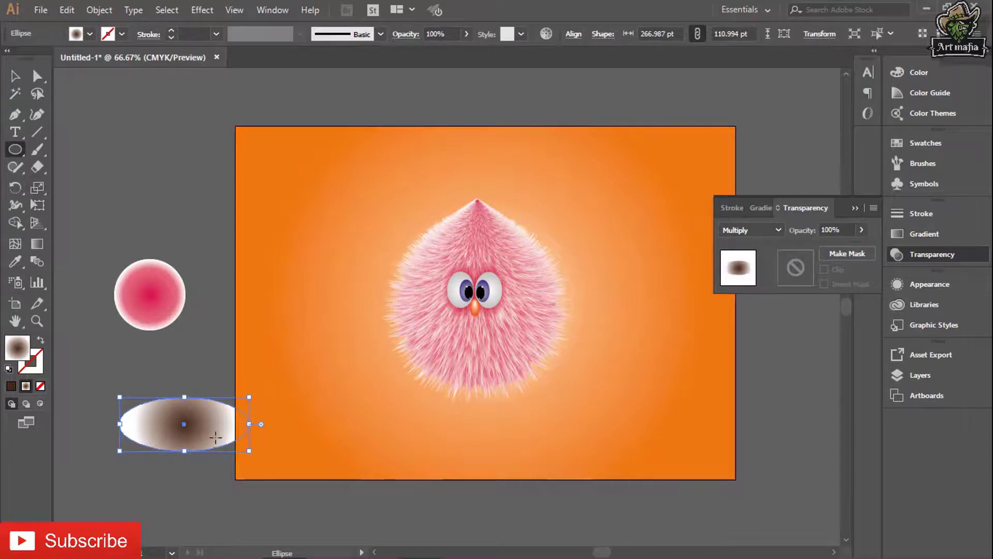
pyautogui.press('g')
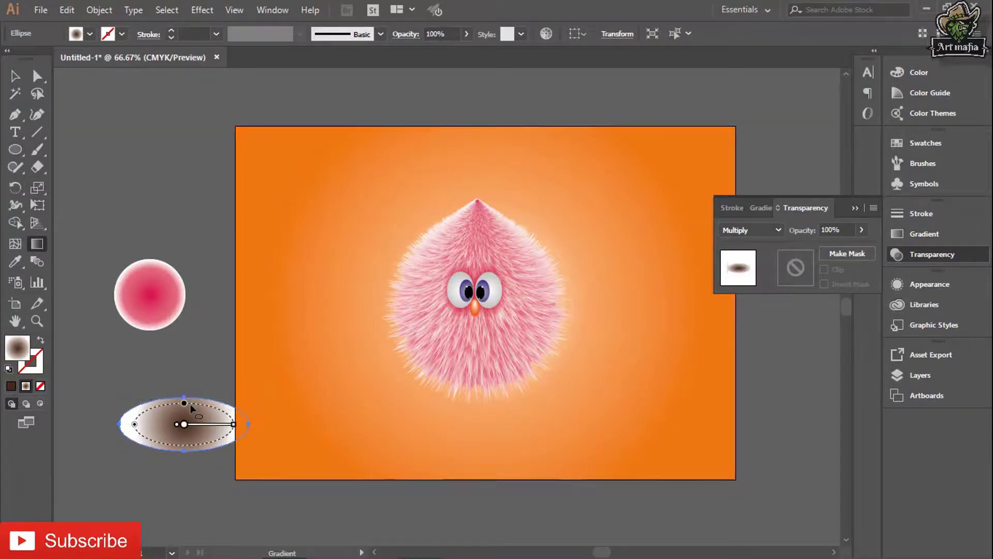
# Widen the ellipse's radial gradient, flatten the ellipse to half height, and stretch it under the creature
pyautogui.moveTo(233, 424); pyautogui.dragTo(250, 424)
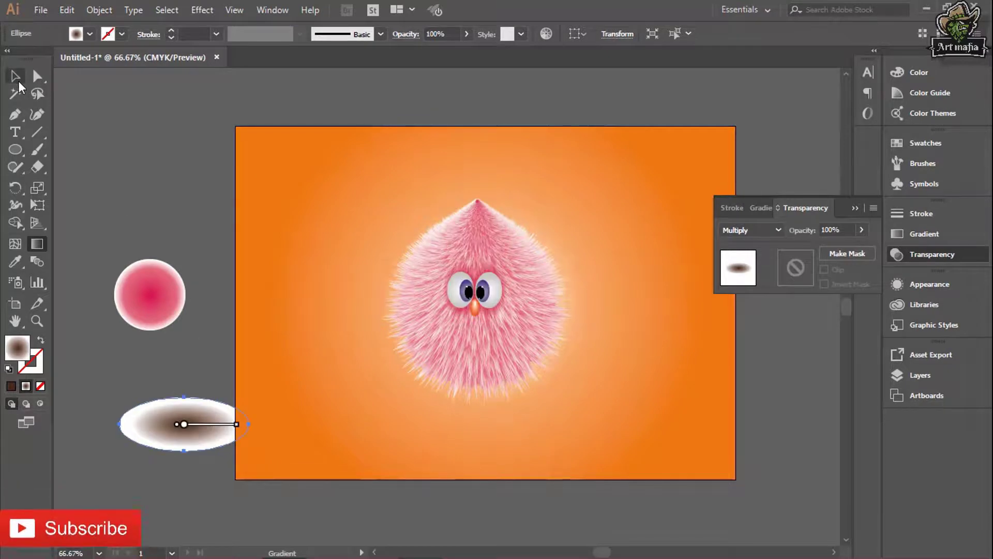
pyautogui.press('v')
pyautogui.moveTo(186, 420); pyautogui.dragTo(186, 424)
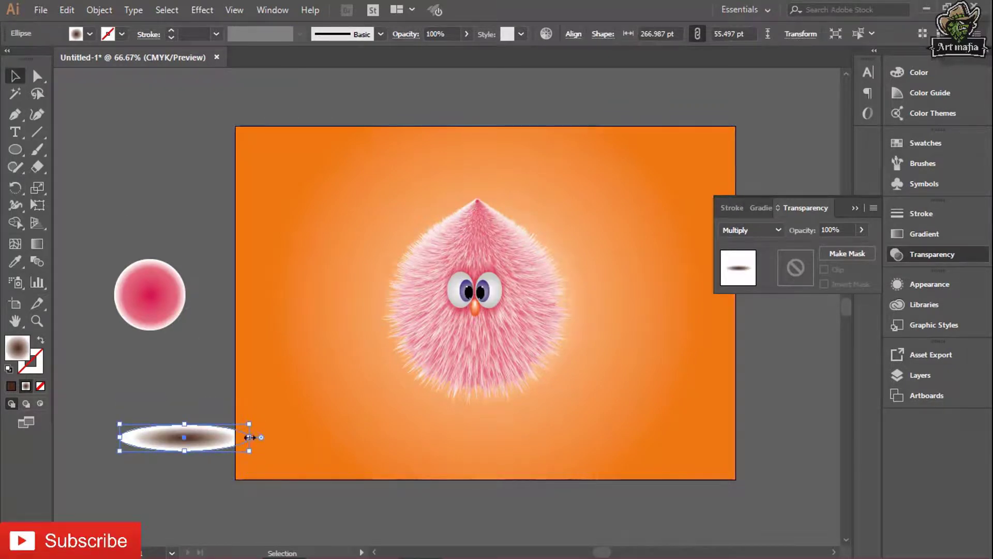
pyautogui.moveTo(250, 438)
pyautogui.mouseDown()
pyautogui.moveTo(324, 437)
pyautogui.moveTo(521, 404)
pyautogui.mouseUp()
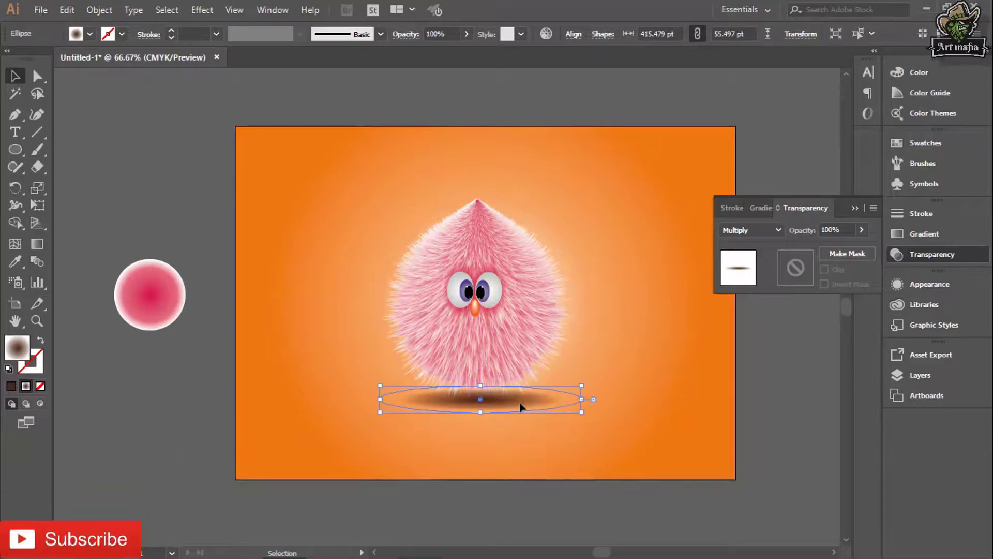
pyautogui.click(489, 514)
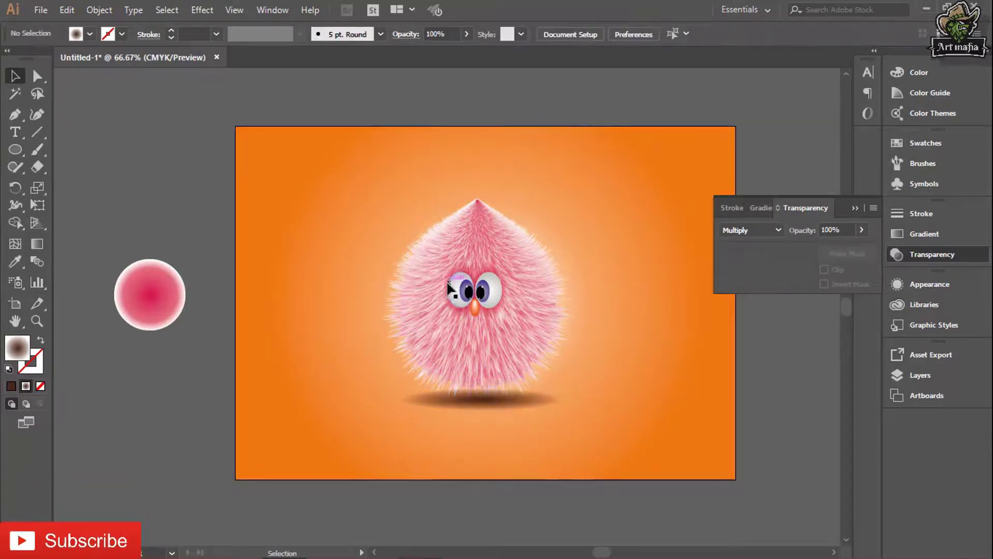
pyautogui.click(499, 380)
pyautogui.click(475, 417)
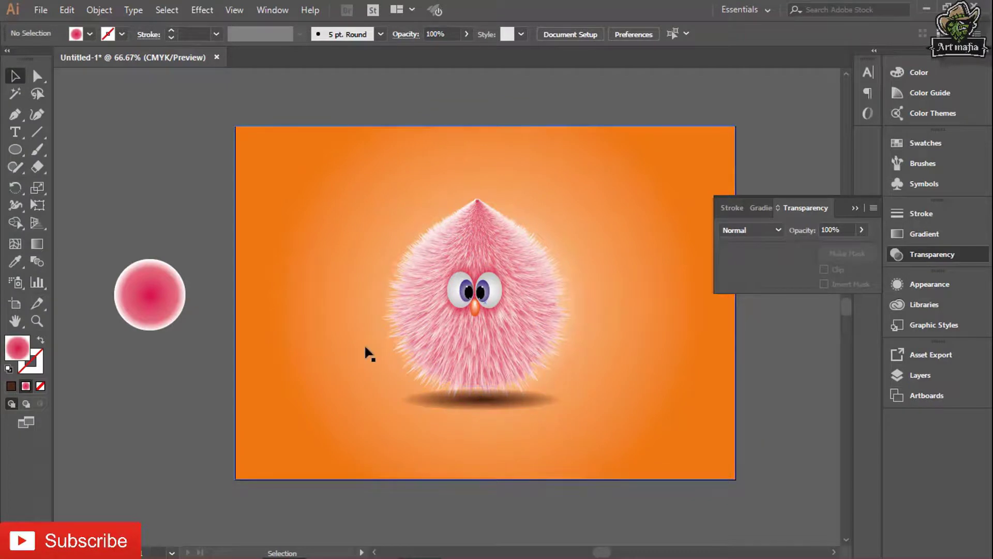
# Nudge the shadow slightly upward and fine-tune its width on both sides
pyautogui.click(481, 411)
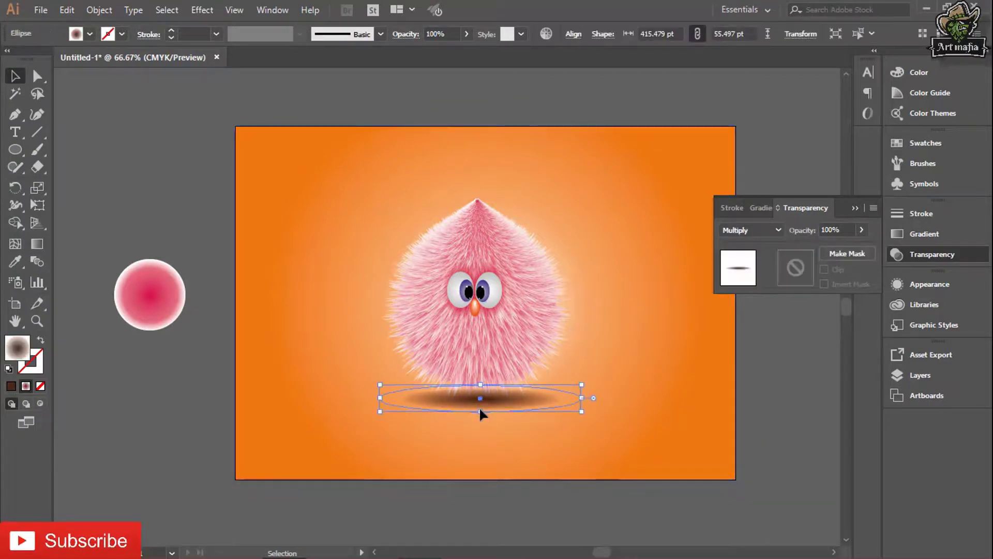
pyautogui.moveTo(480, 410); pyautogui.dragTo(480, 409)
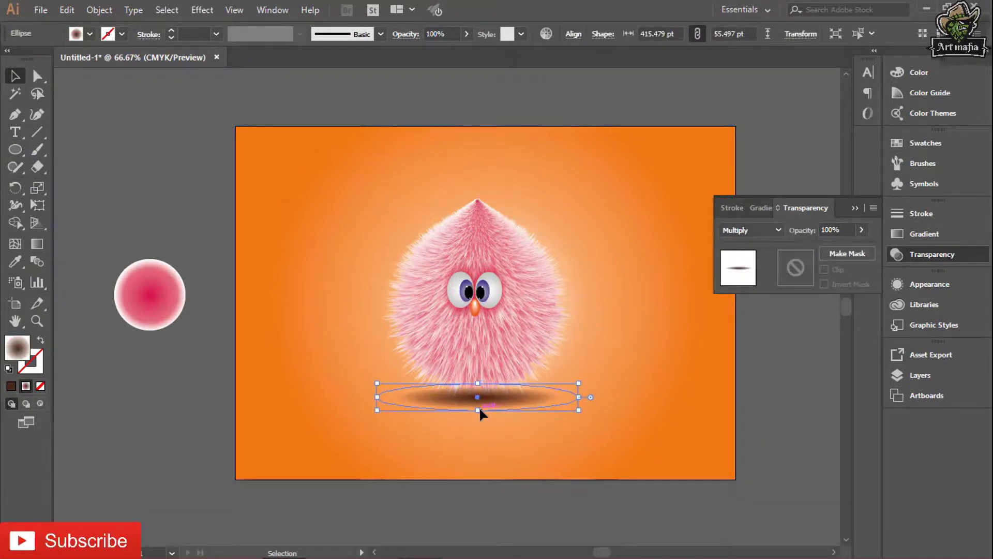
pyautogui.moveTo(585, 399); pyautogui.dragTo(581, 397)
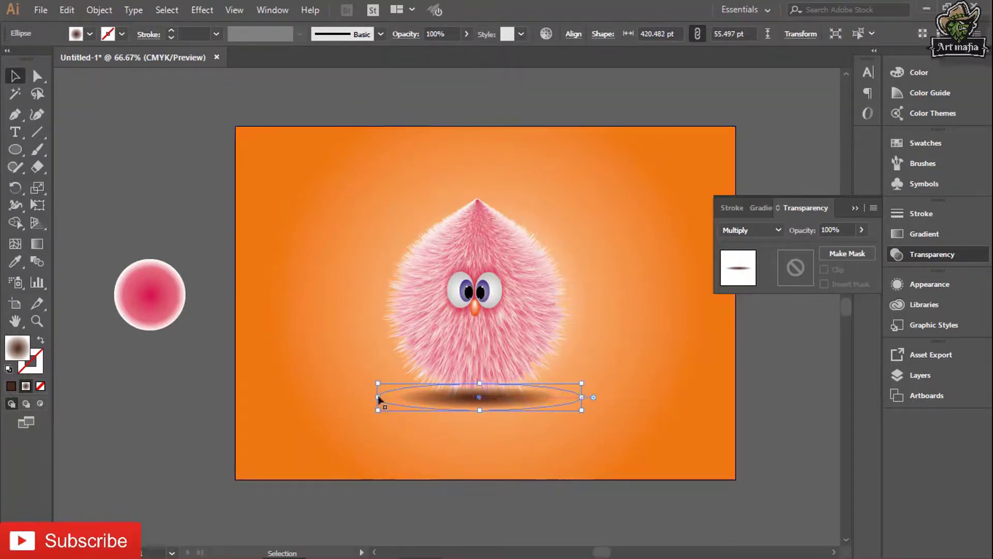
pyautogui.moveTo(371, 398); pyautogui.dragTo(377, 399)
pyautogui.click(161, 417)
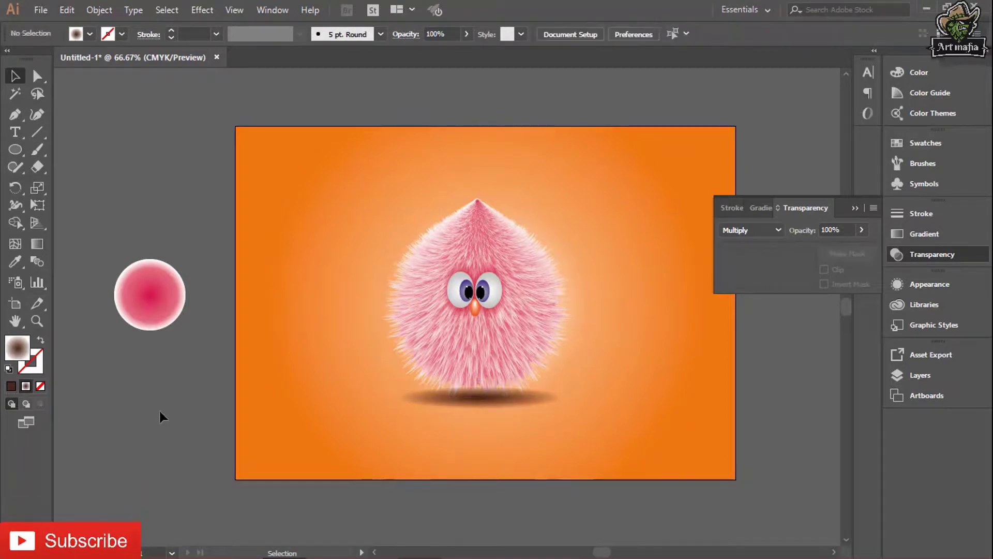
pyautogui.click(399, 405)
# Bring the creature group in front of its shadow using Arrange > Bring to Front
pyautogui.moveTo(266, 226); pyautogui.dragTo(548, 337)
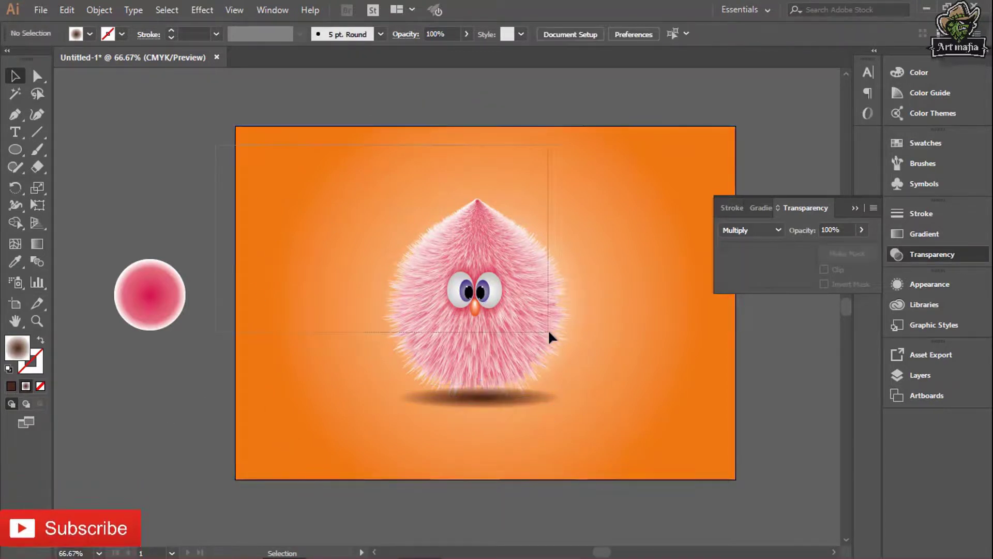
pyautogui.keyDown('shift'); pyautogui.click(587, 218); pyautogui.keyUp('shift')
pyautogui.rightClick(505, 336)
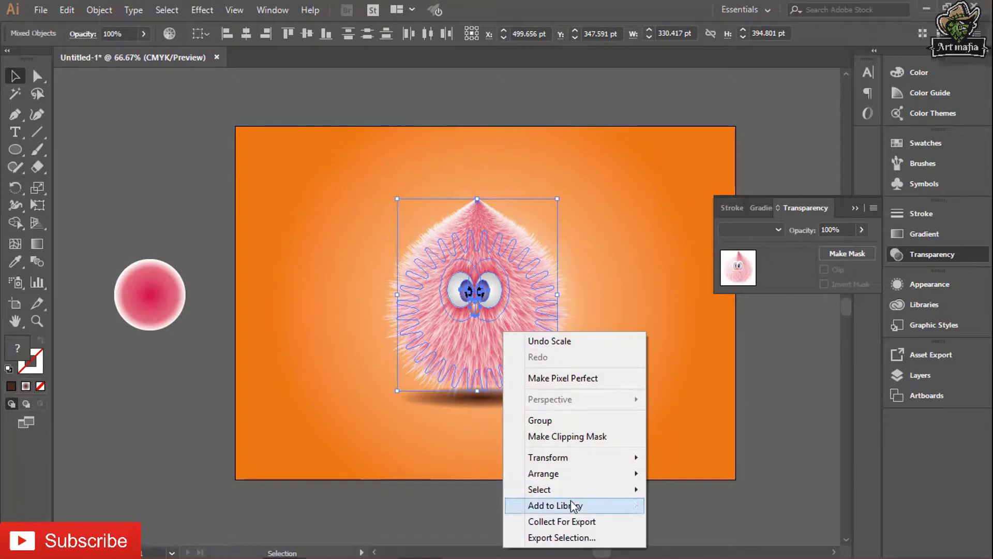
pyautogui.click(683, 471)
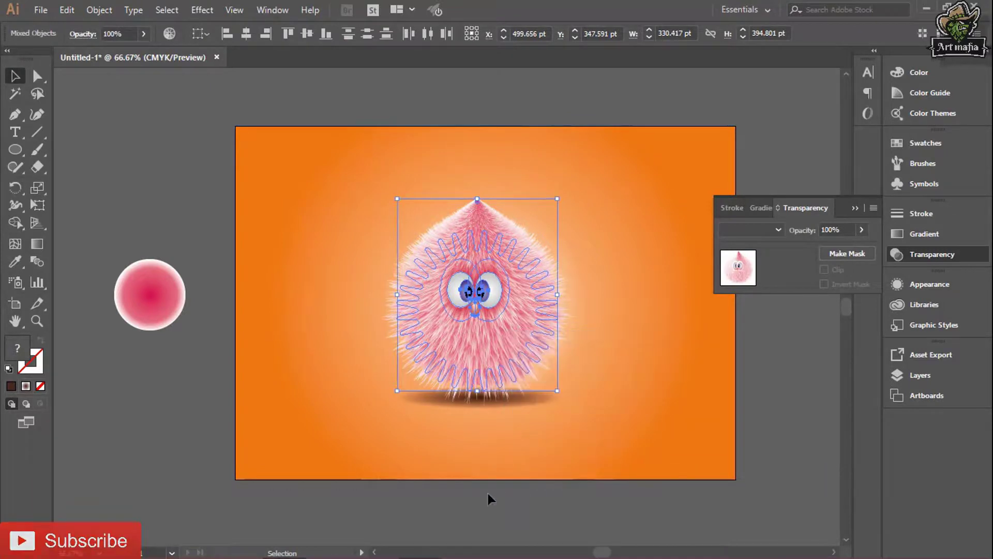
pyautogui.click(488, 496)
# Nudge the shadow down one step and delete the spare pink gradient circle
pyautogui.click(538, 401)
pyautogui.press('Down')
pyautogui.press('Down')
pyautogui.press('Down')
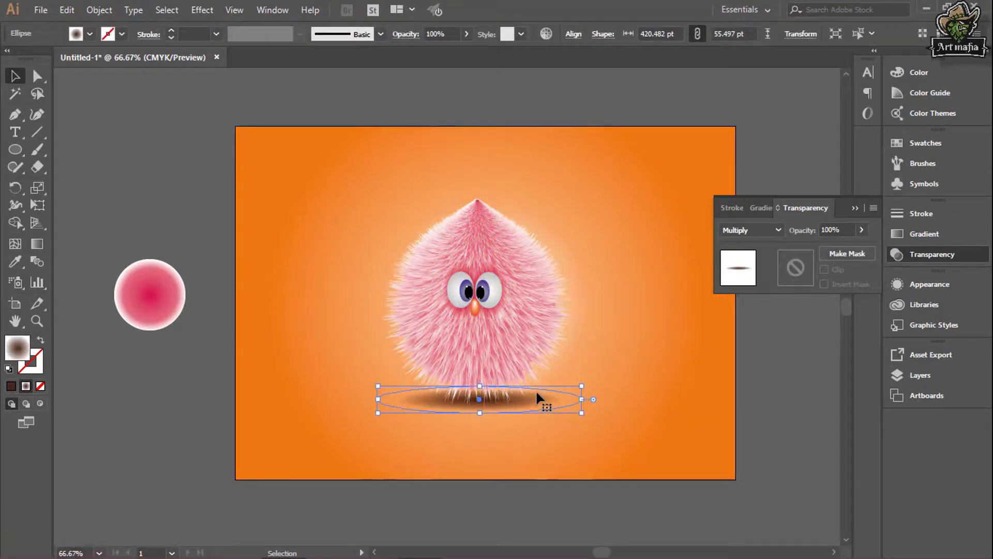
pyautogui.click(443, 512)
pyautogui.click(856, 208)
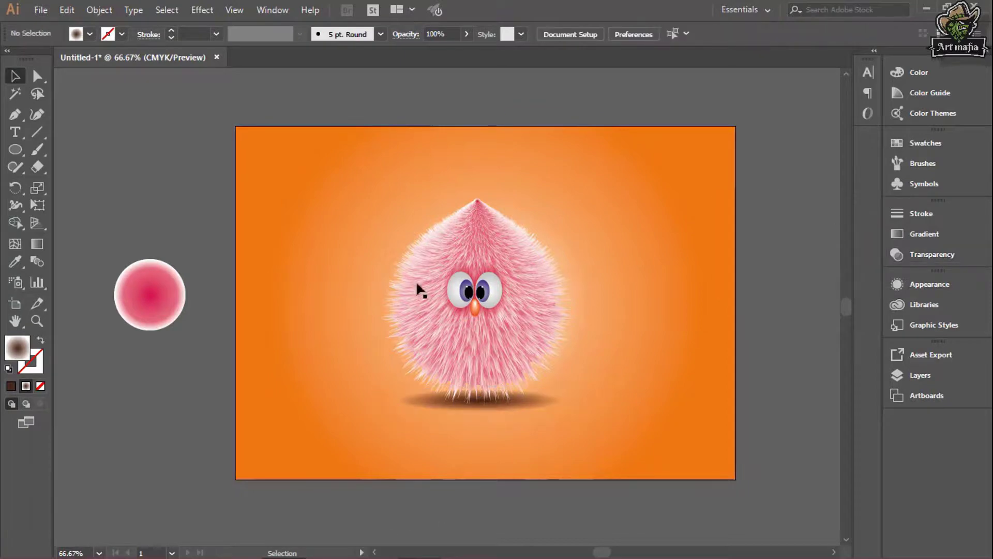
pyautogui.moveTo(130, 389); pyautogui.dragTo(131, 391)
pyautogui.press('Delete')
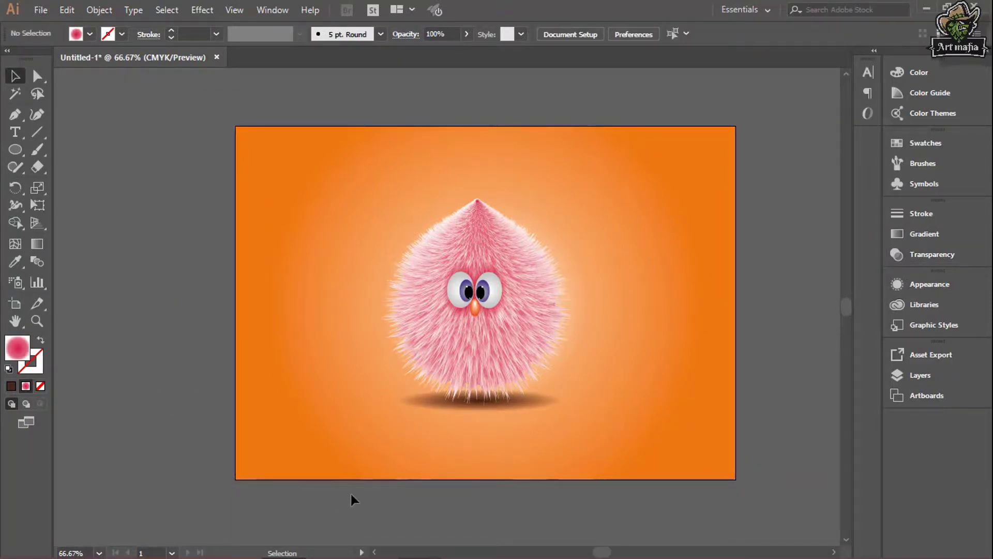